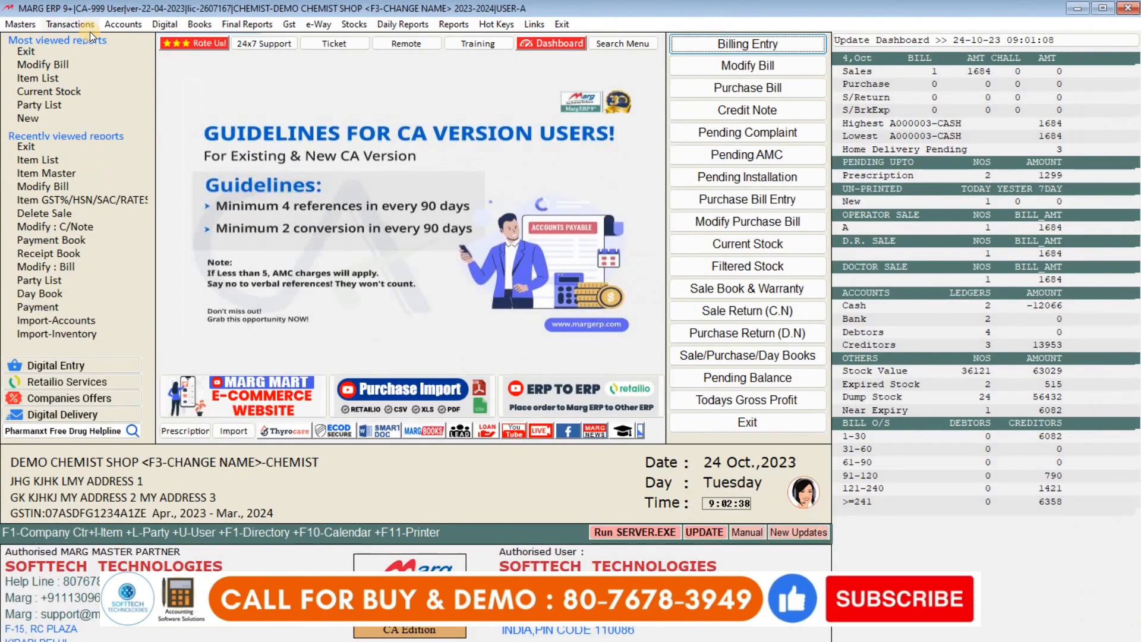
Open a blank Sale Entry bill dated 24-10-2023 via Billing Entry on the dashboard.
left_click(128, 48)
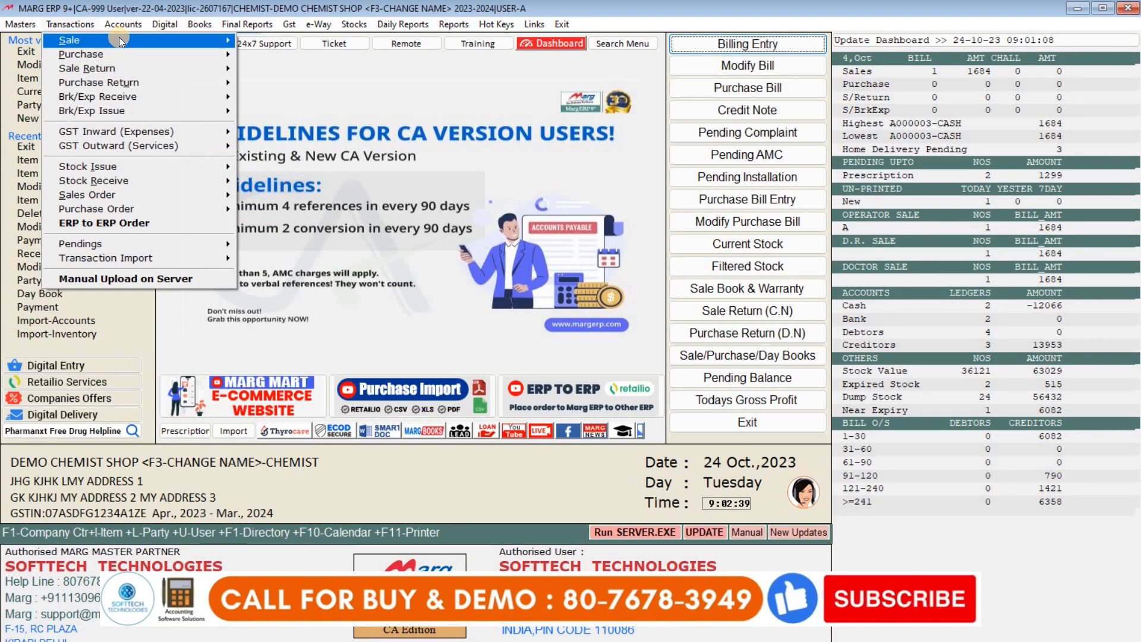
mouse_move(198, 51)
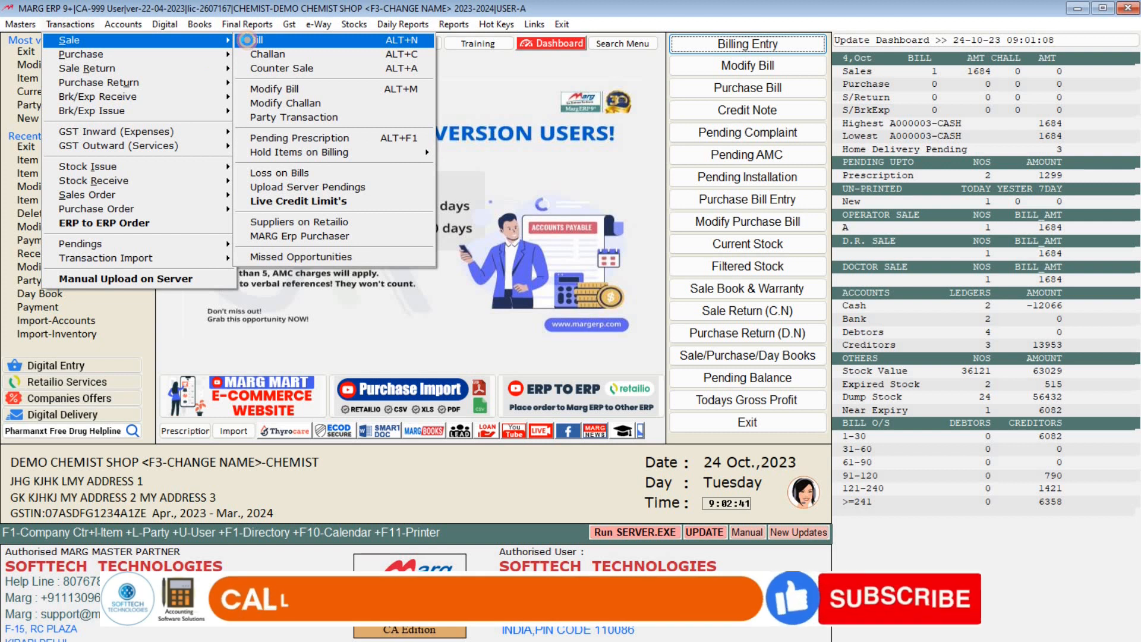
left_click(247, 40)
key("Escape")
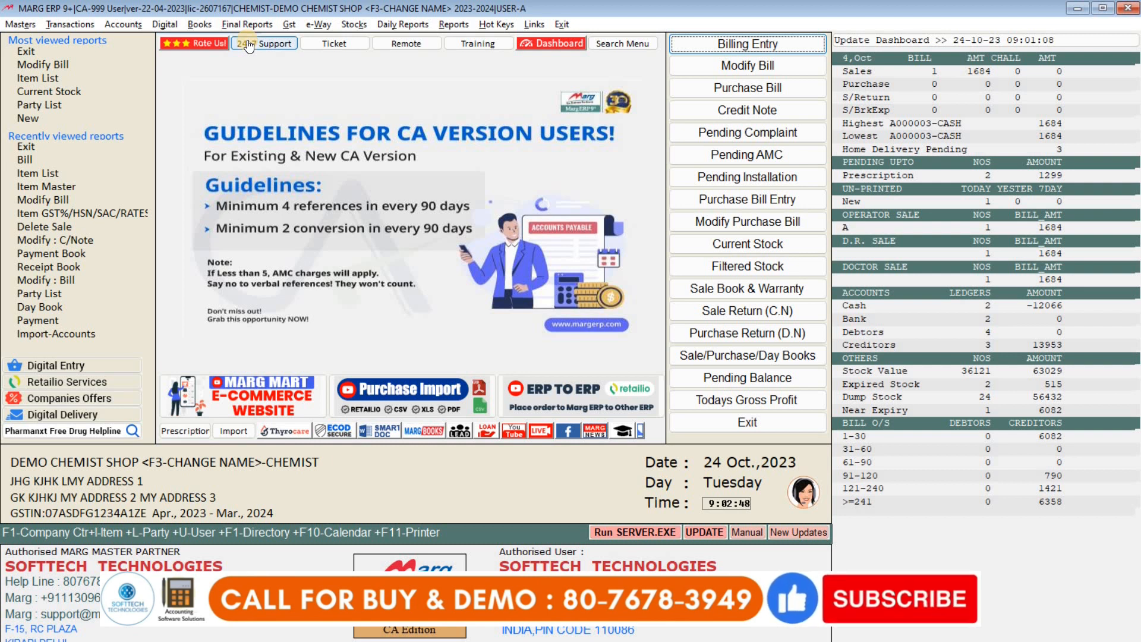
key("Return")
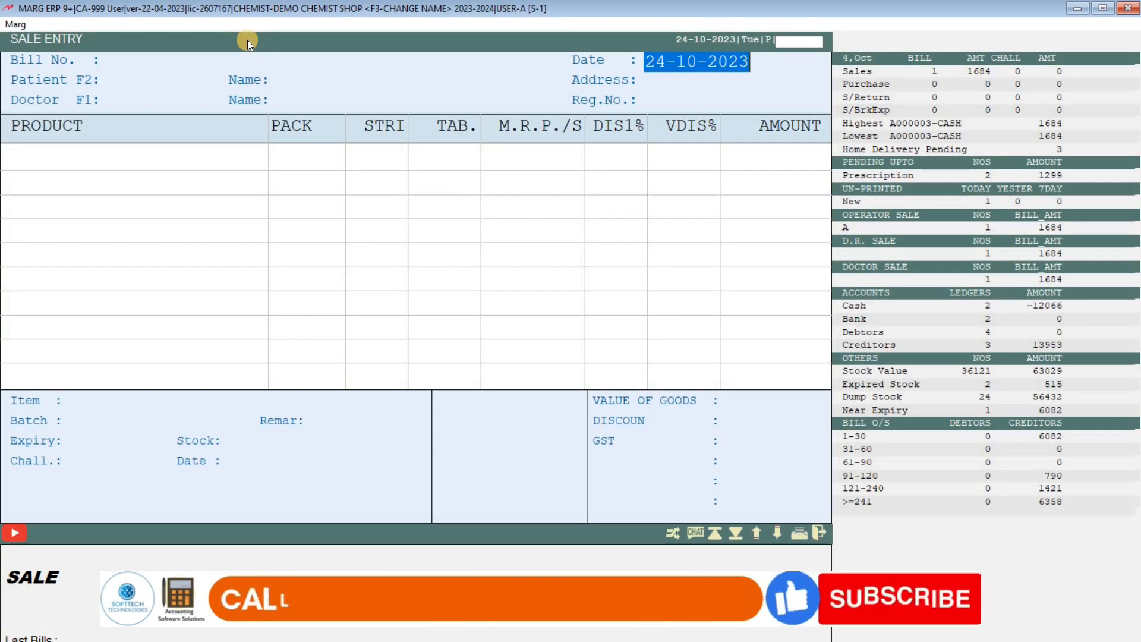
key("Escape")
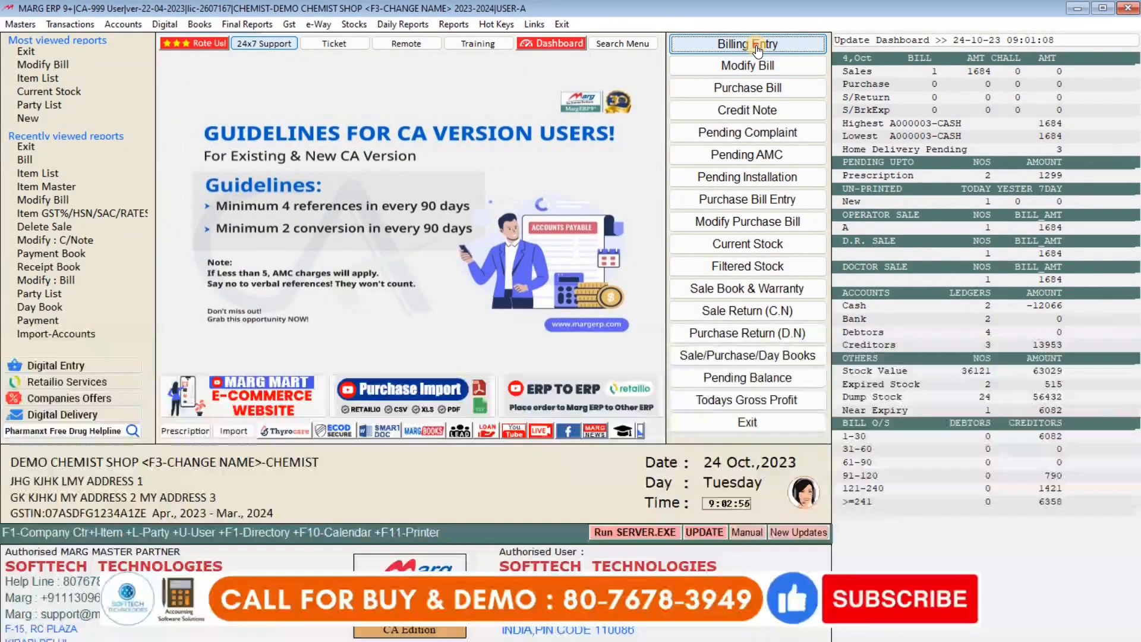
left_click(757, 47)
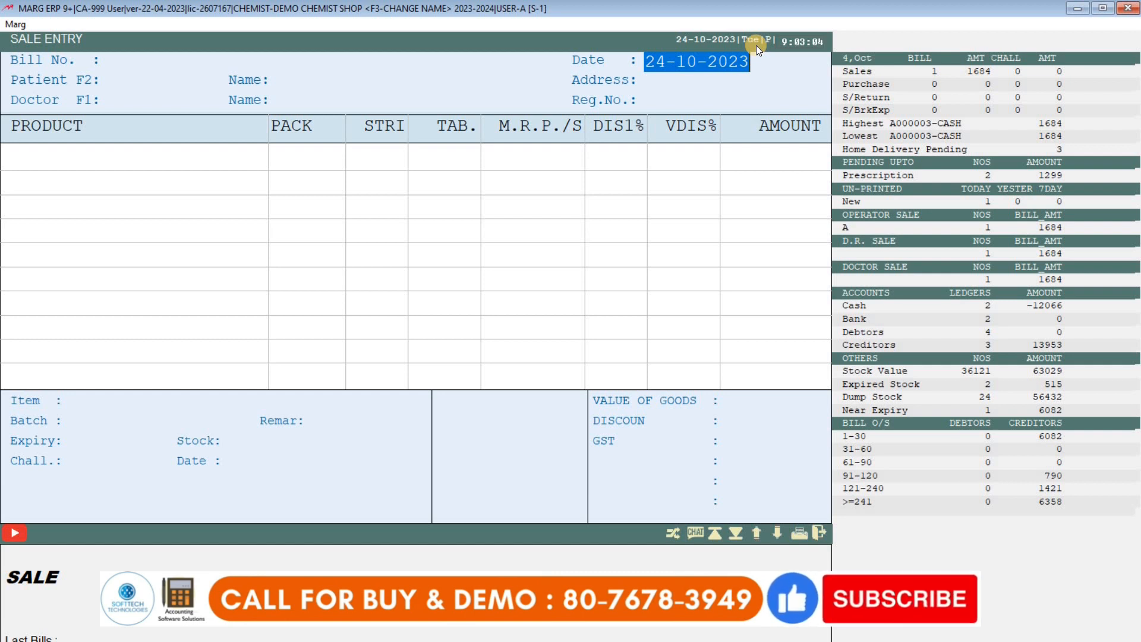
Accept the 24-10-2023 date, enter the patient's mobile number and choose to add a new patient.
key("Return")
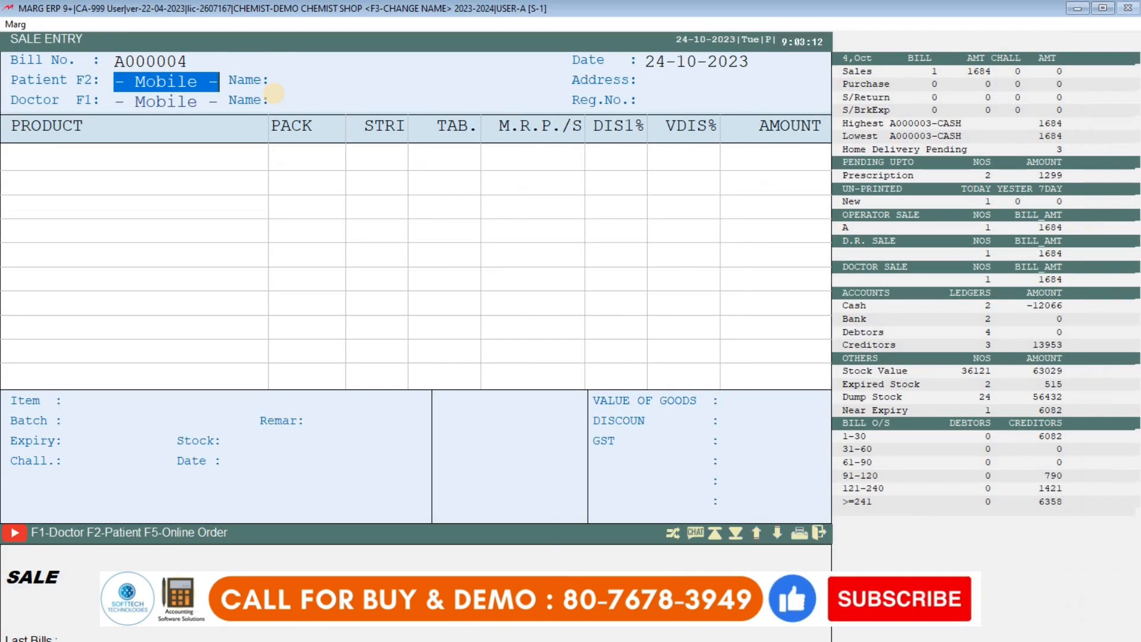
type("9898989")
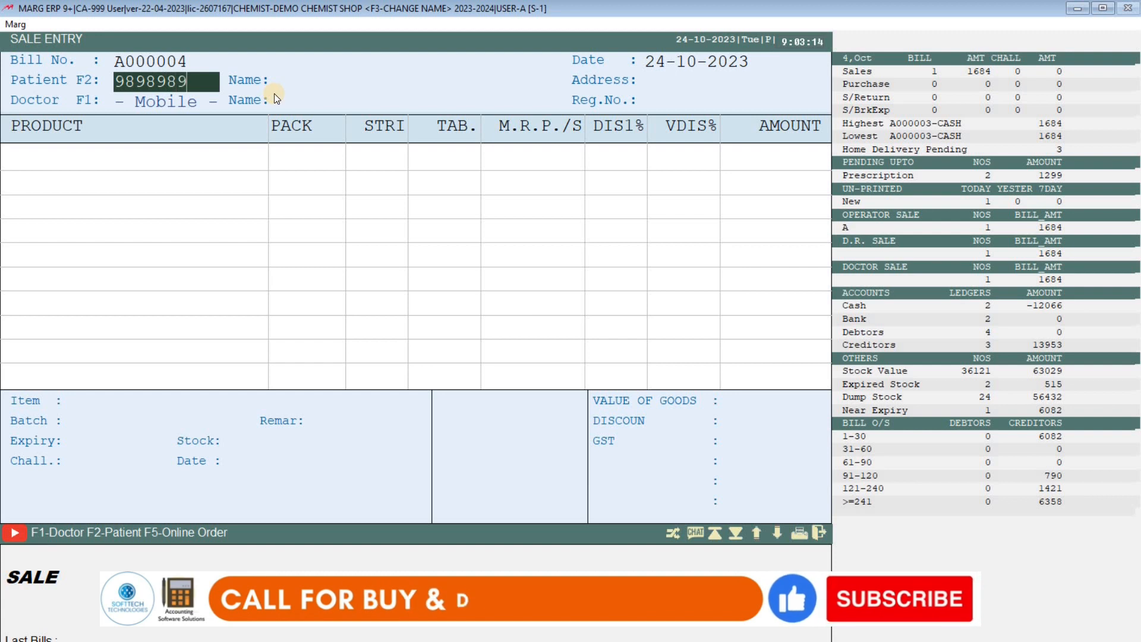
type("8989")
key("Return")
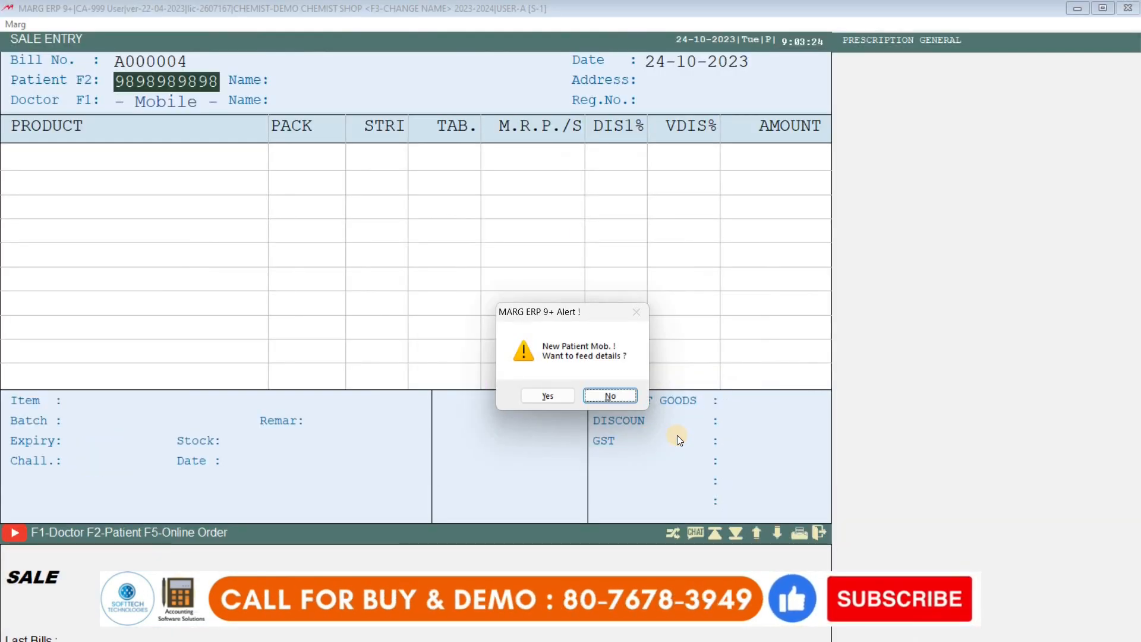
key("Left")
Confirm the new patient and fill in the patient's name and address.
key("Return")
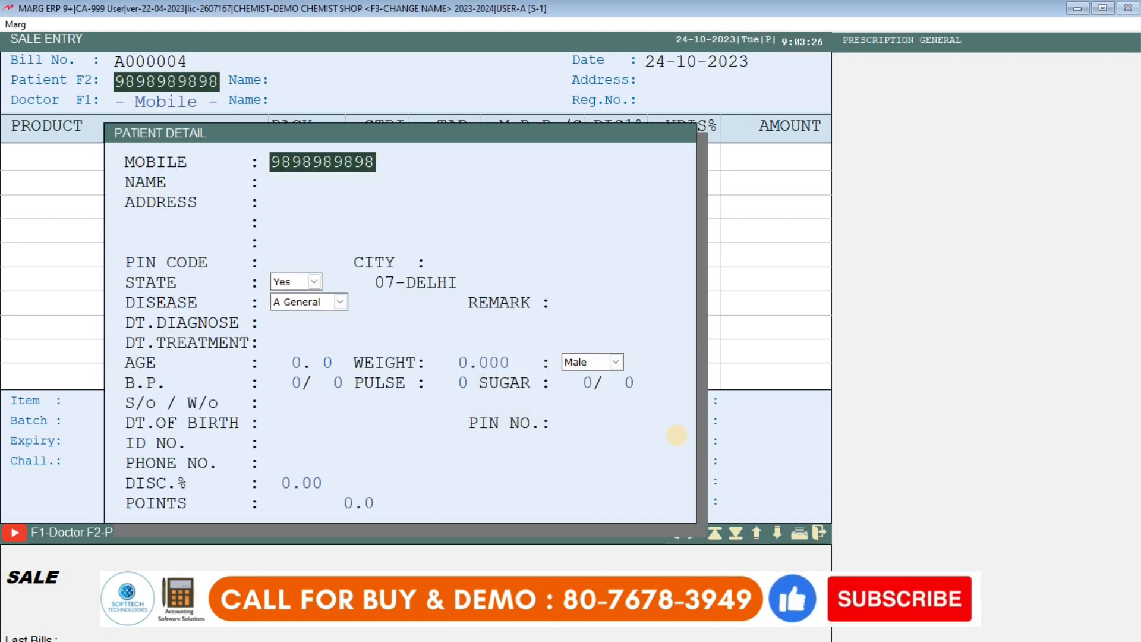
key("Return")
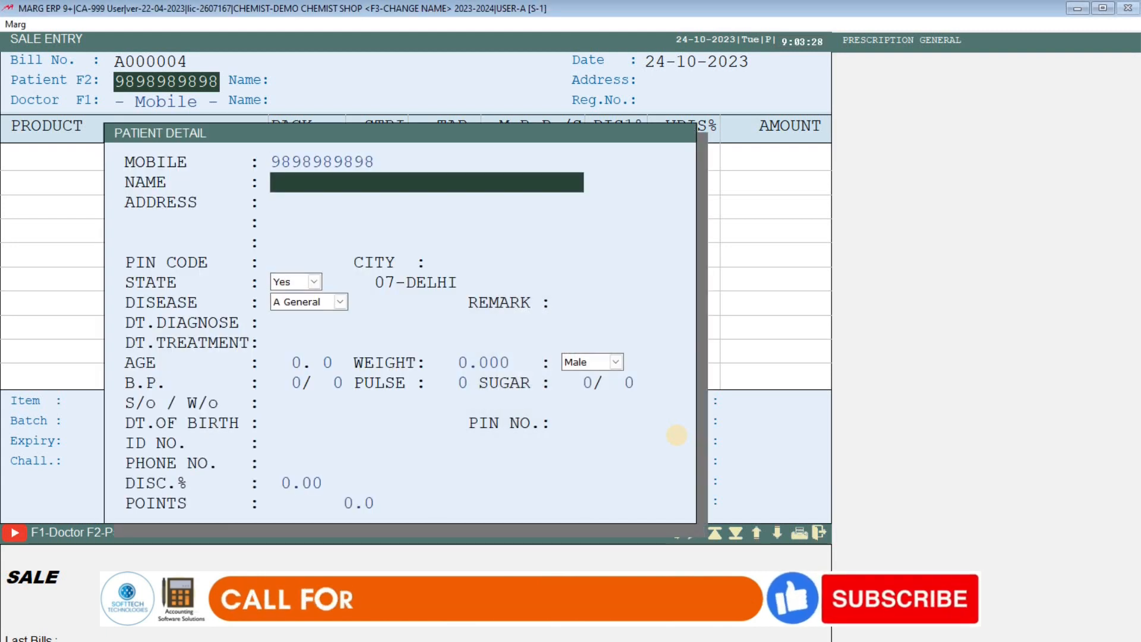
type("RAHUL")
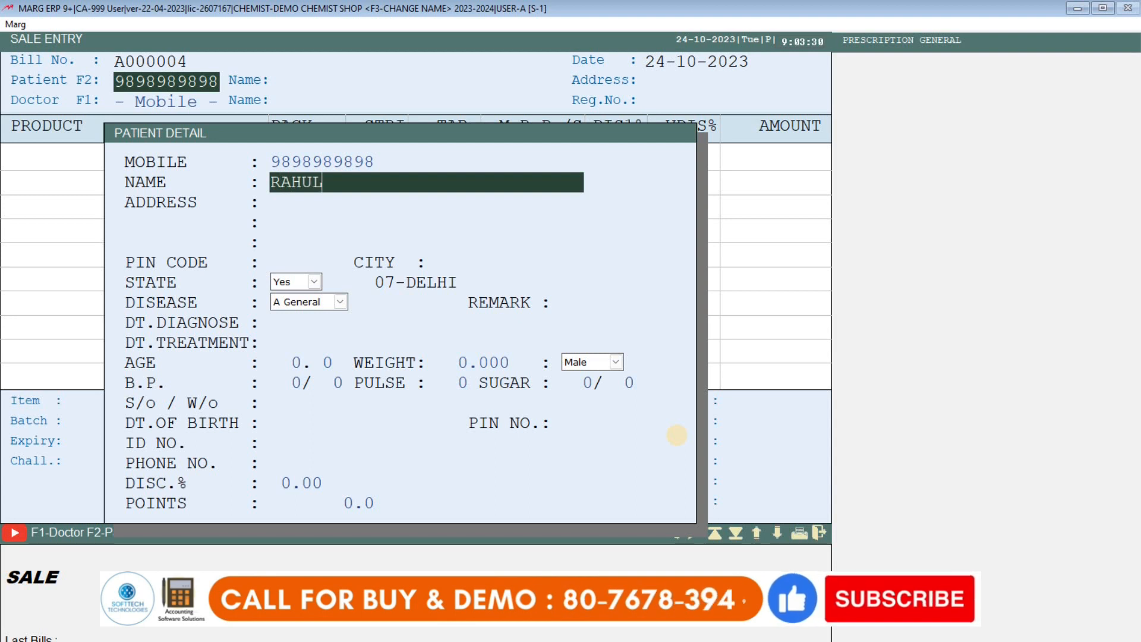
key("Return")
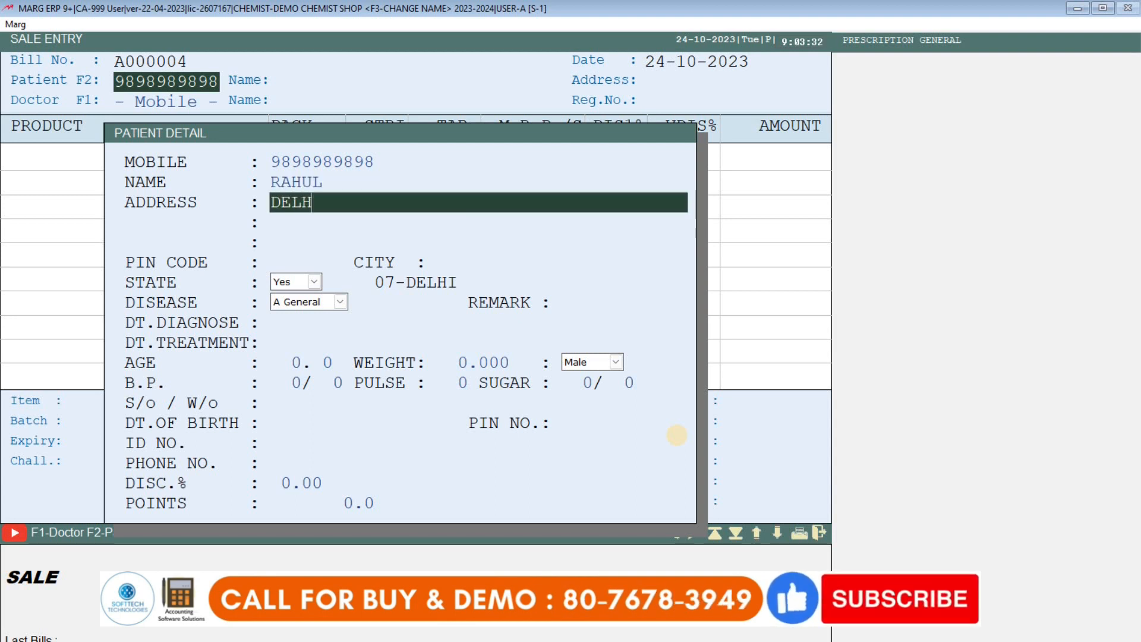
type("DELHI")
key("Return")
Give the patient a 5% discount and accept CASH as the bill's ledger.
key("Return")
key("Return")
key("Return")
key("Return")
key("Return")
key("Return")
key("Return")
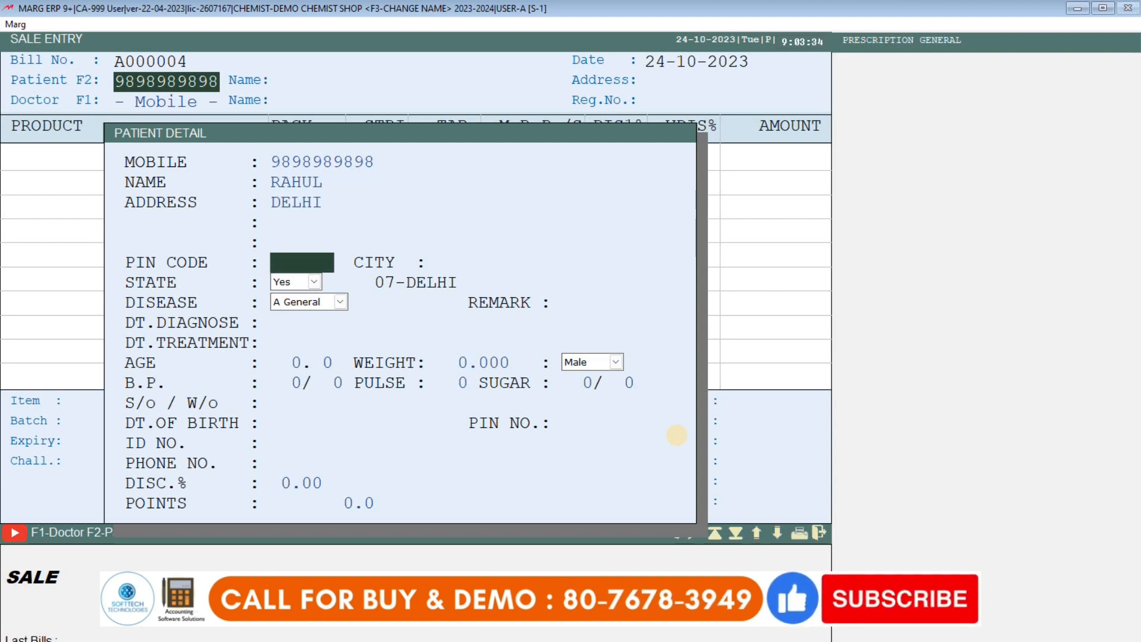
key("Return")
key("Return")
key("Return")
key("Return")
key("Return")
key("Return")
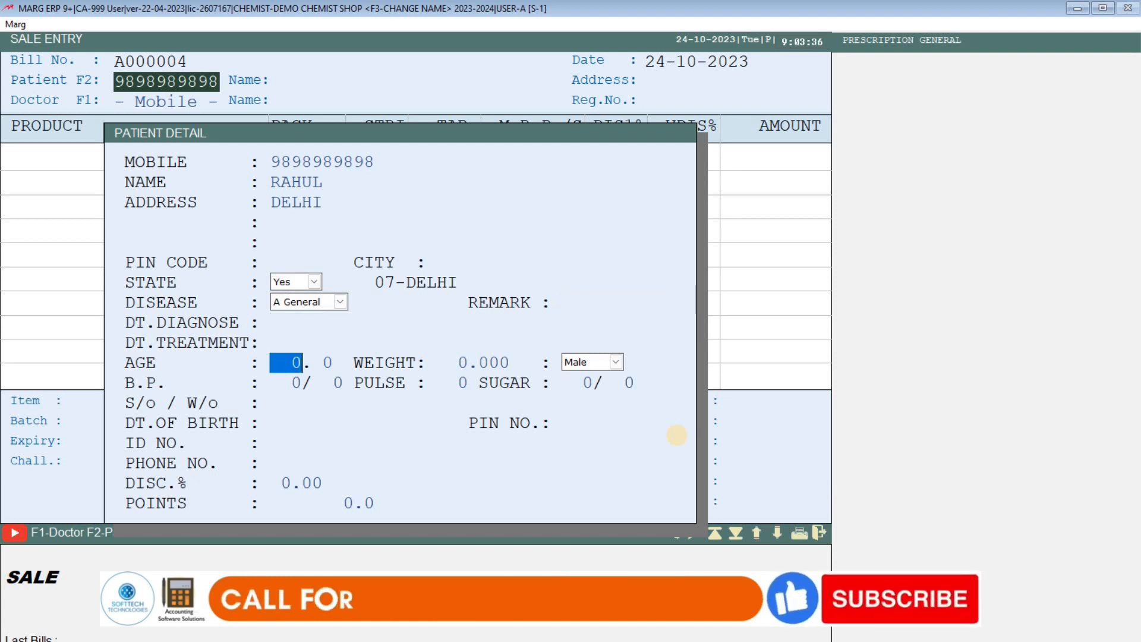
key("Return")
key("Return")
key("Return")
key("Return")
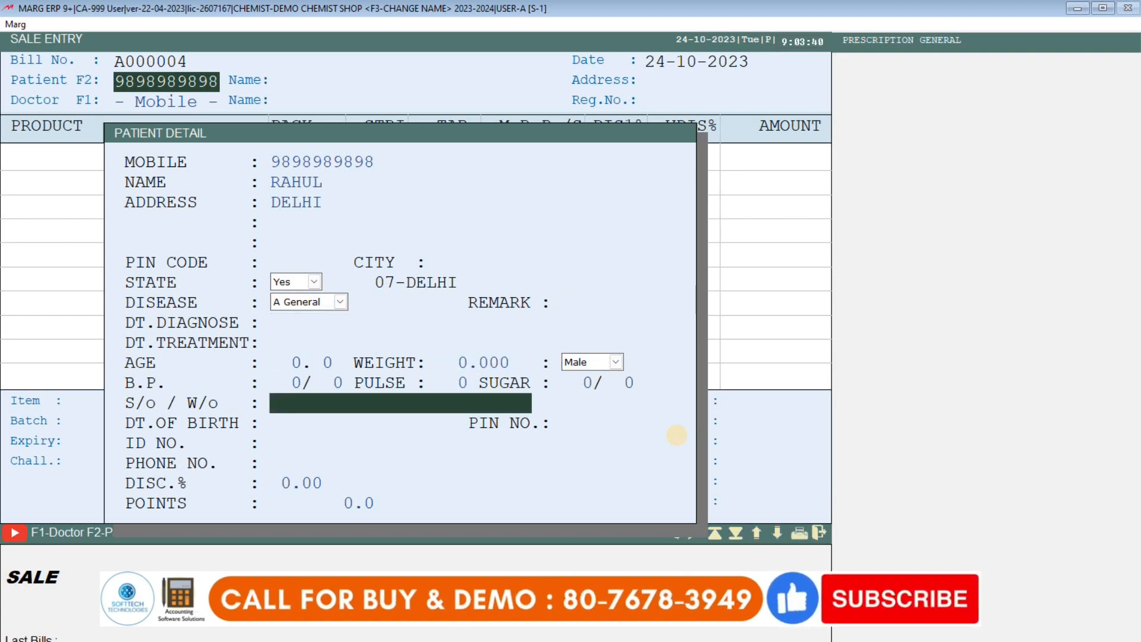
key("Return")
key("Return")
key("Return")
key("Return")
key("Return")
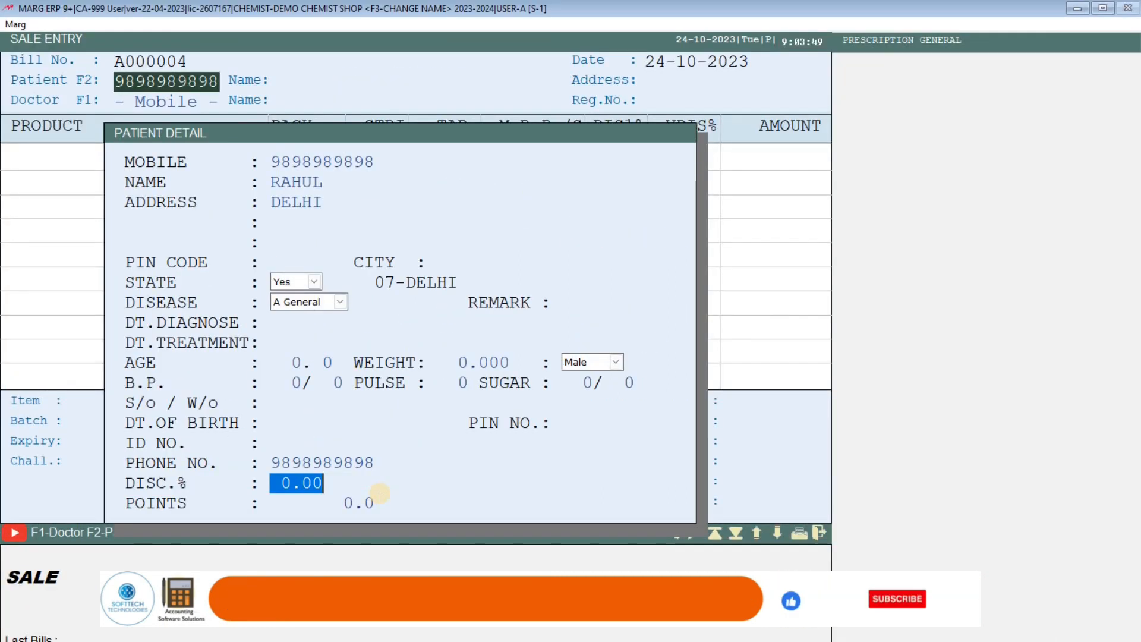
type("5")
key("Return")
key("Return")
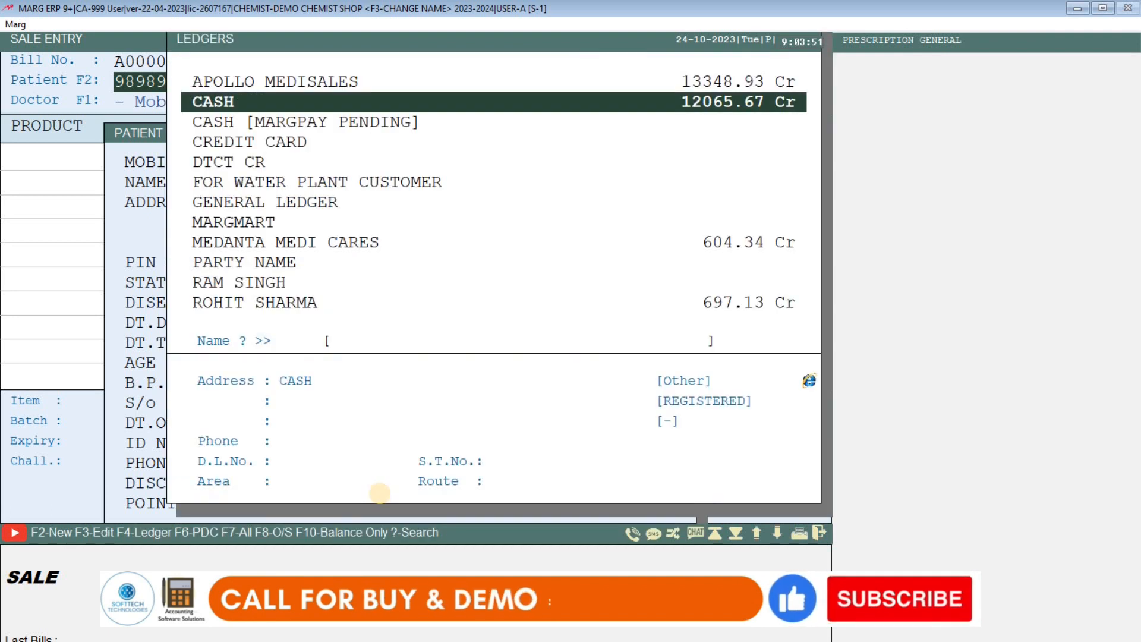
key("Return")
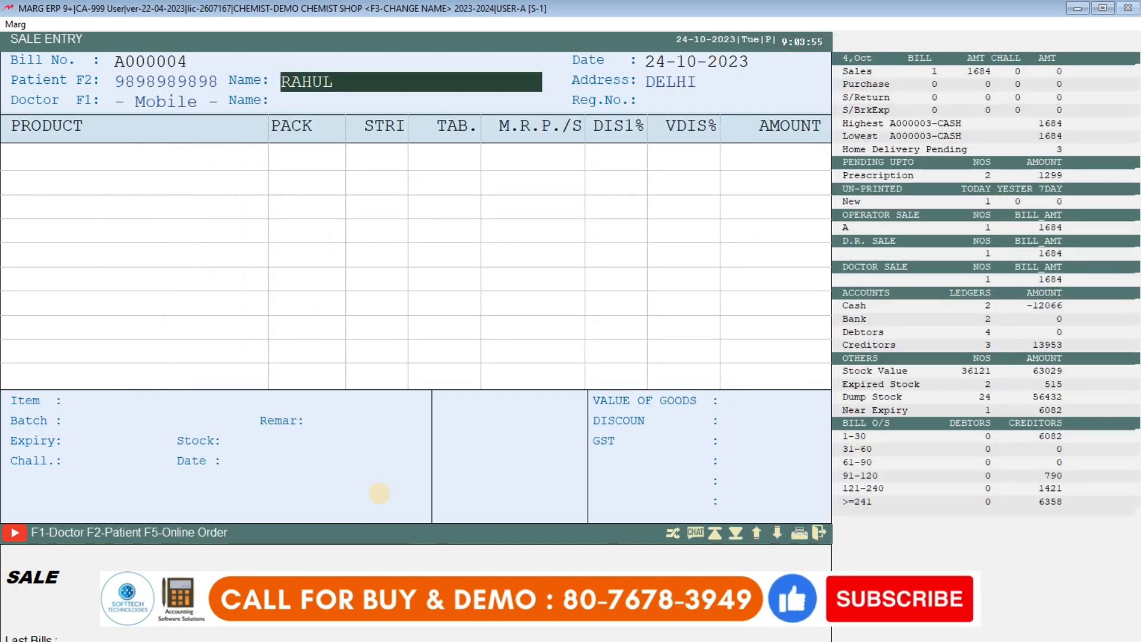
Enter the doctor's mobile number in the Doctor F1 field.
key("Return")
key("Return")
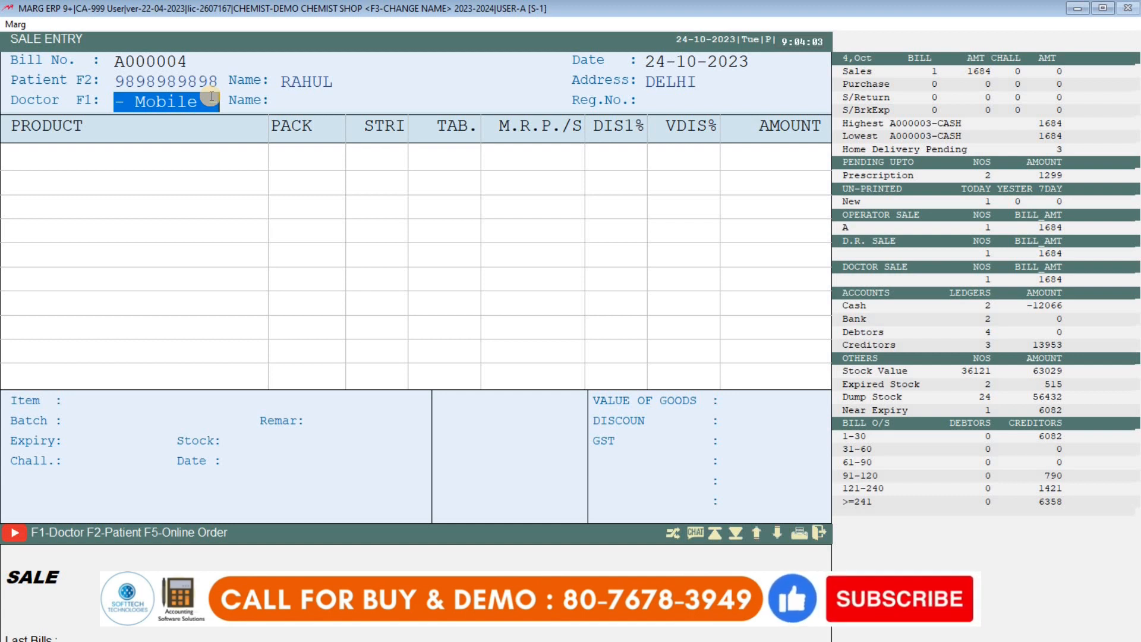
type("808")
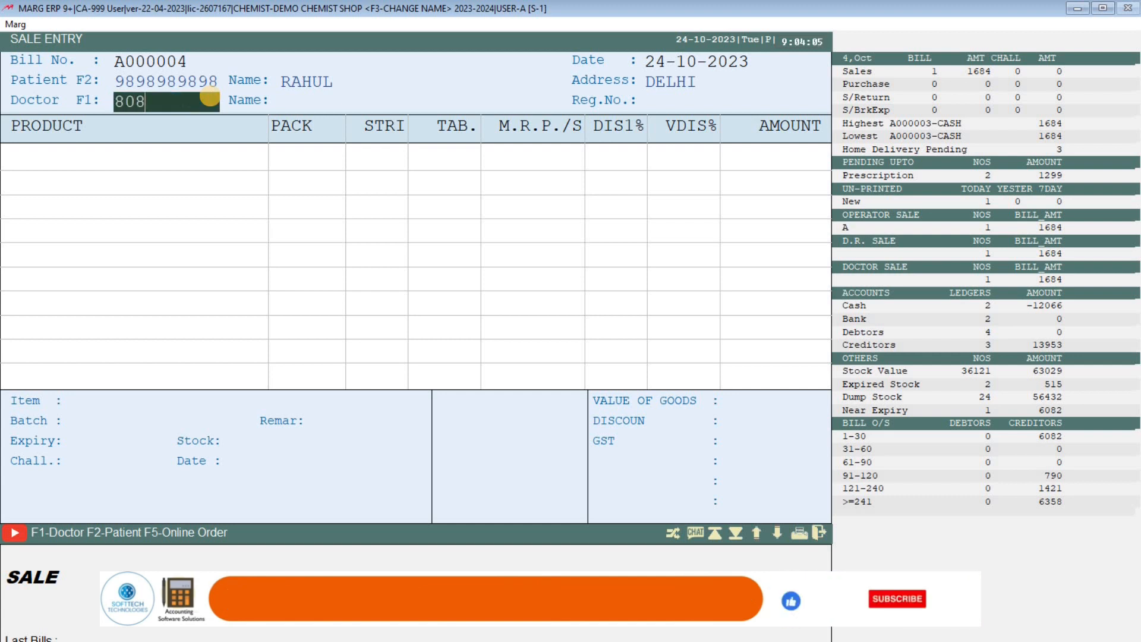
type("080808080")
key("Return")
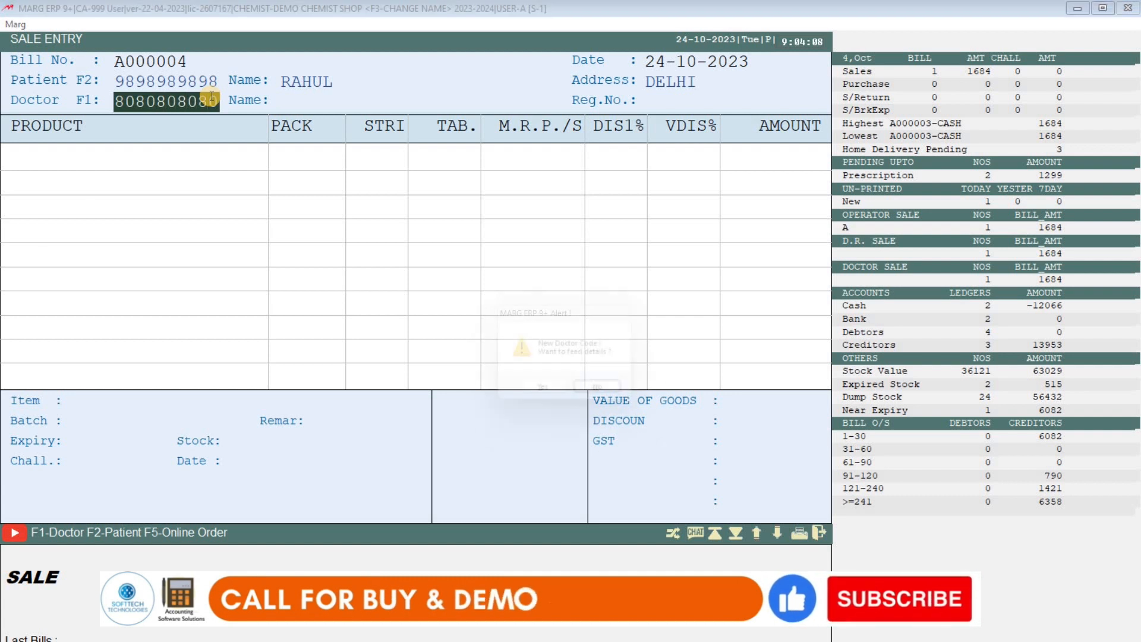
Confirm adding a new doctor and enter the doctor's name.
key("Left")
key("Return")
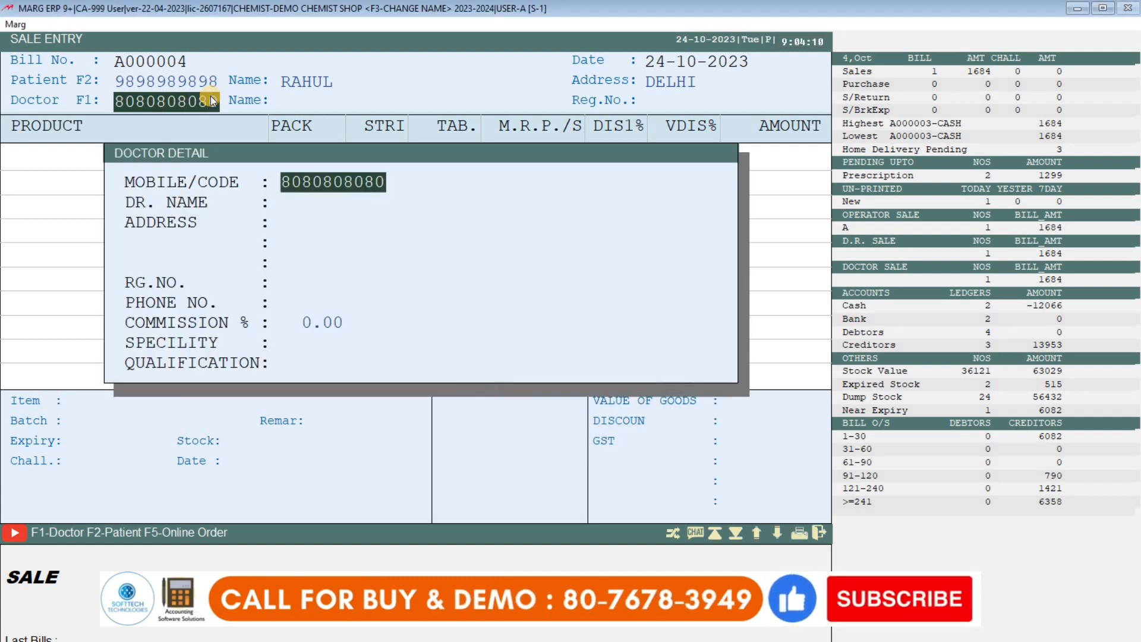
key("Return")
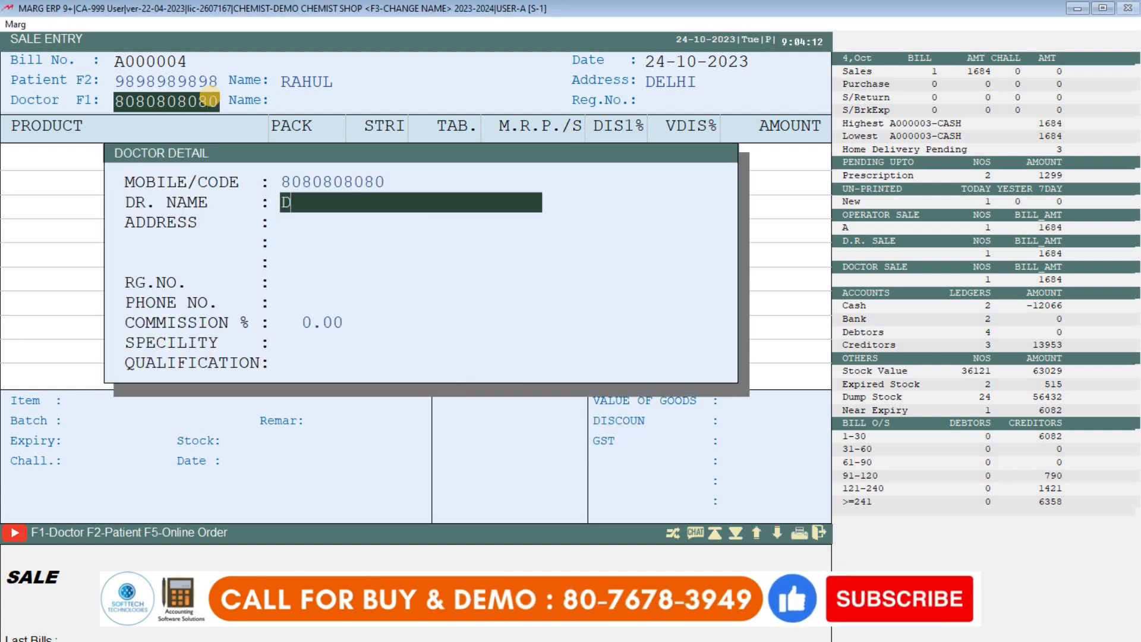
type("SAHI")
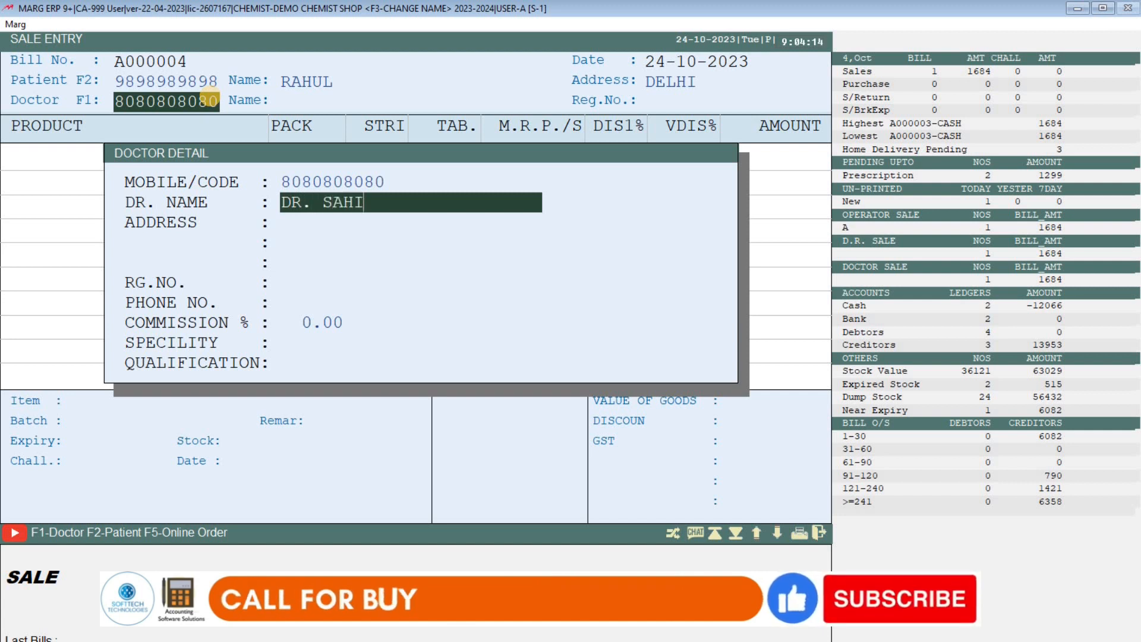
type("L")
key("Return")
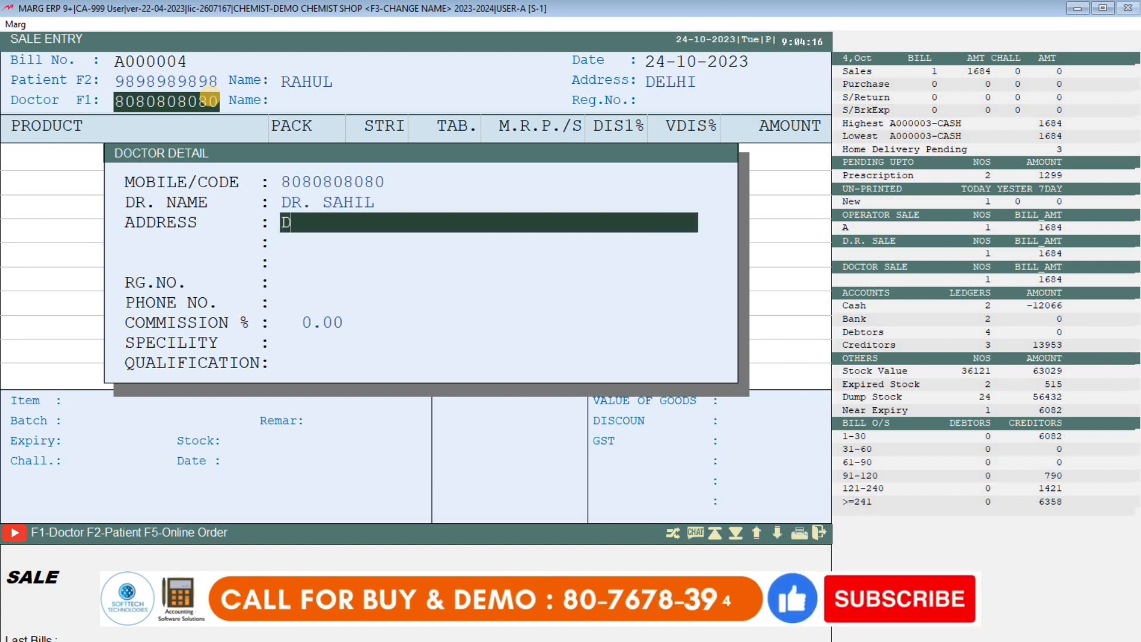
key("Return")
key("Return")
key("Return")
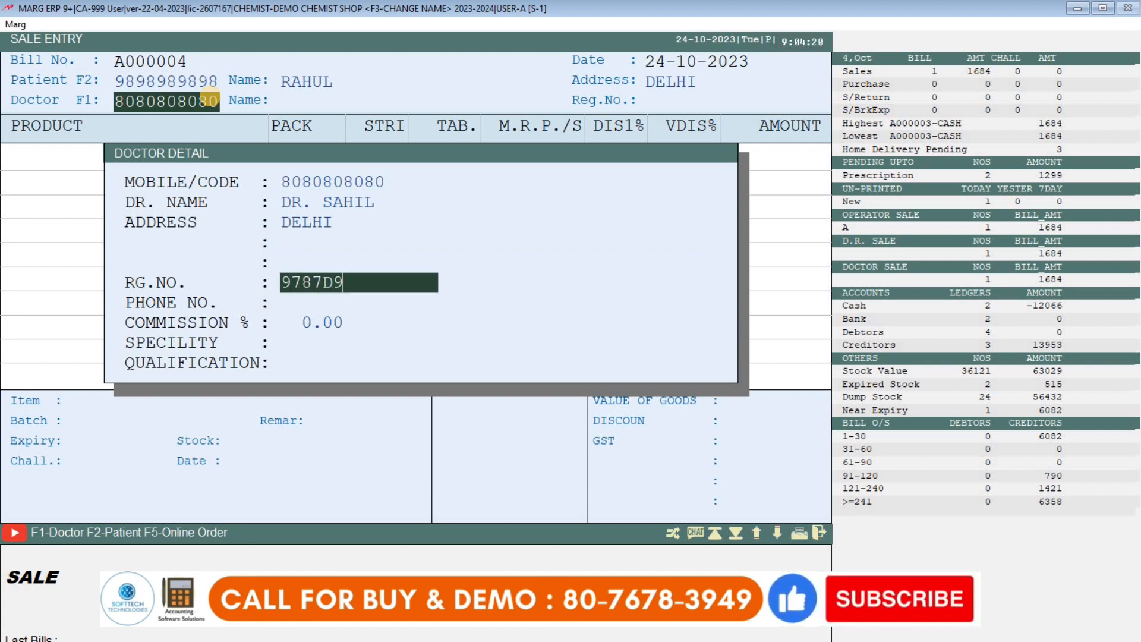
Enter the doctor's phone number, 10% commission and MBBS qualification, then return to the bill.
key("Return")
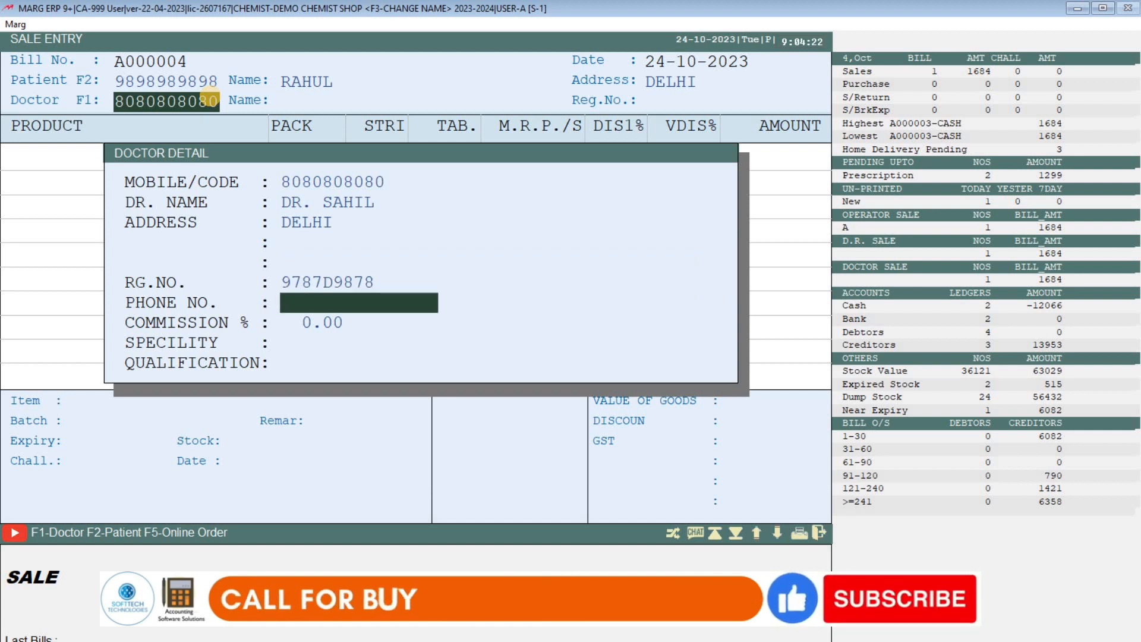
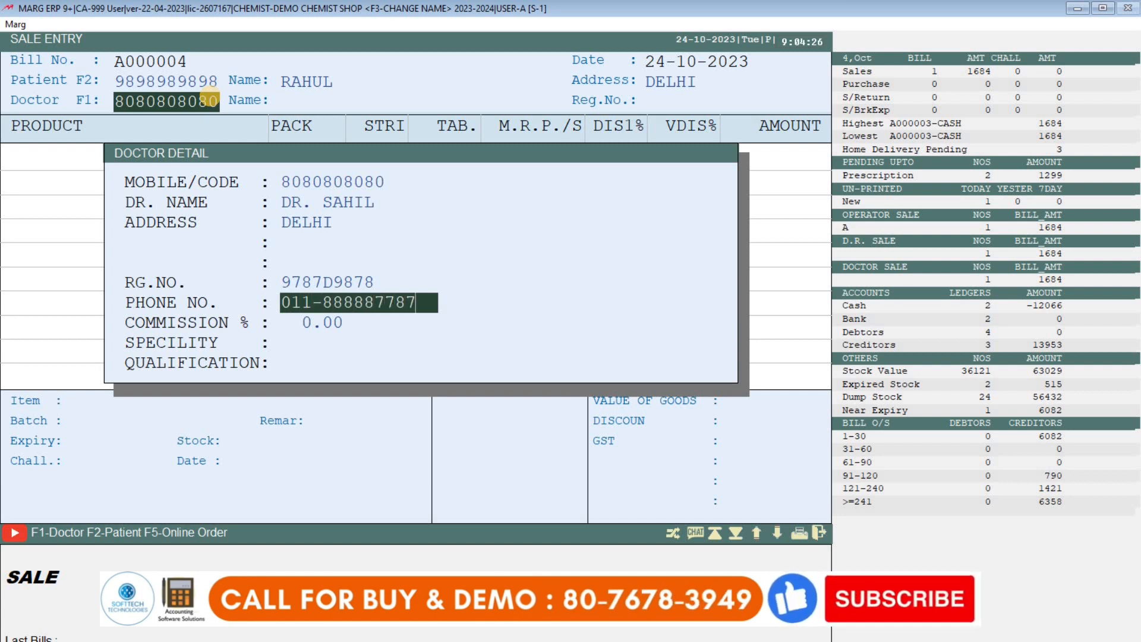
key("Return")
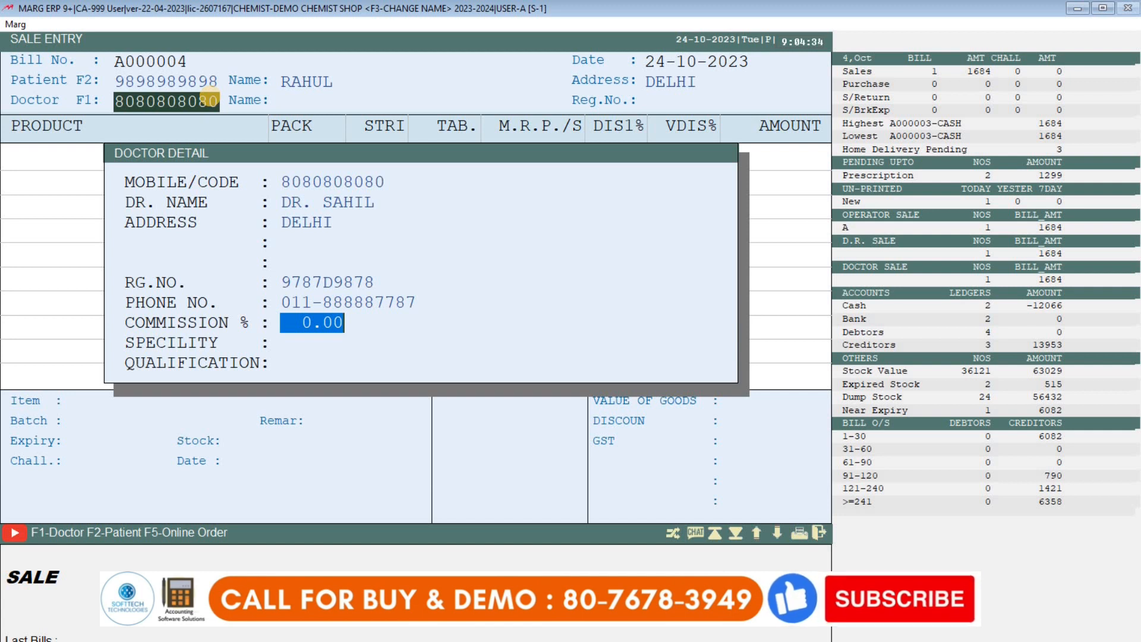
type("10")
key("Return")
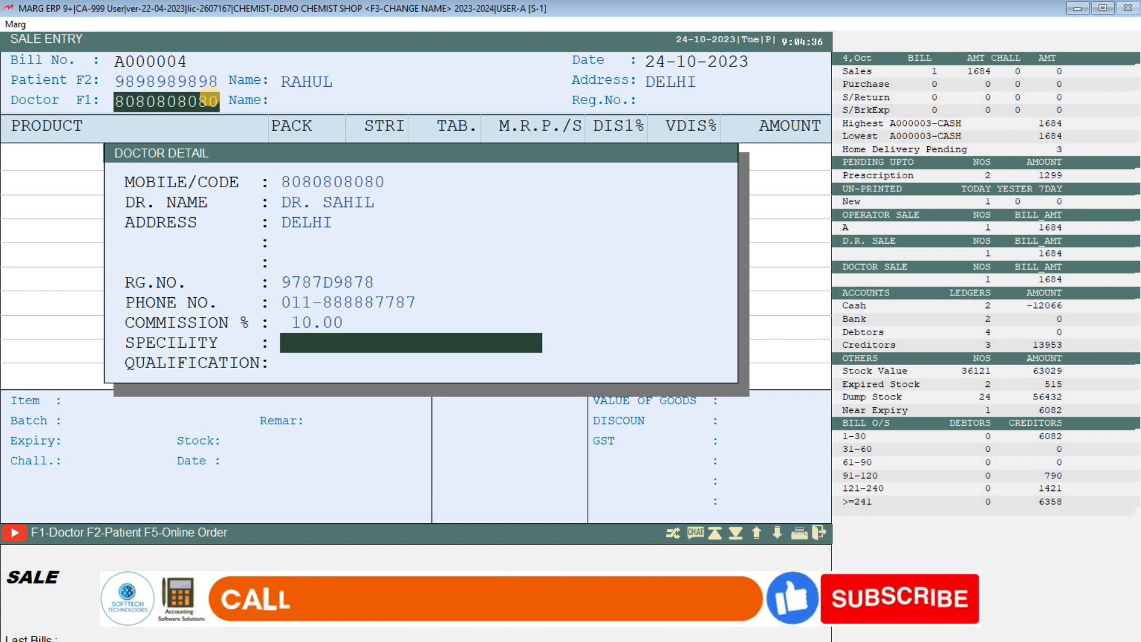
key("Return")
key("Up")
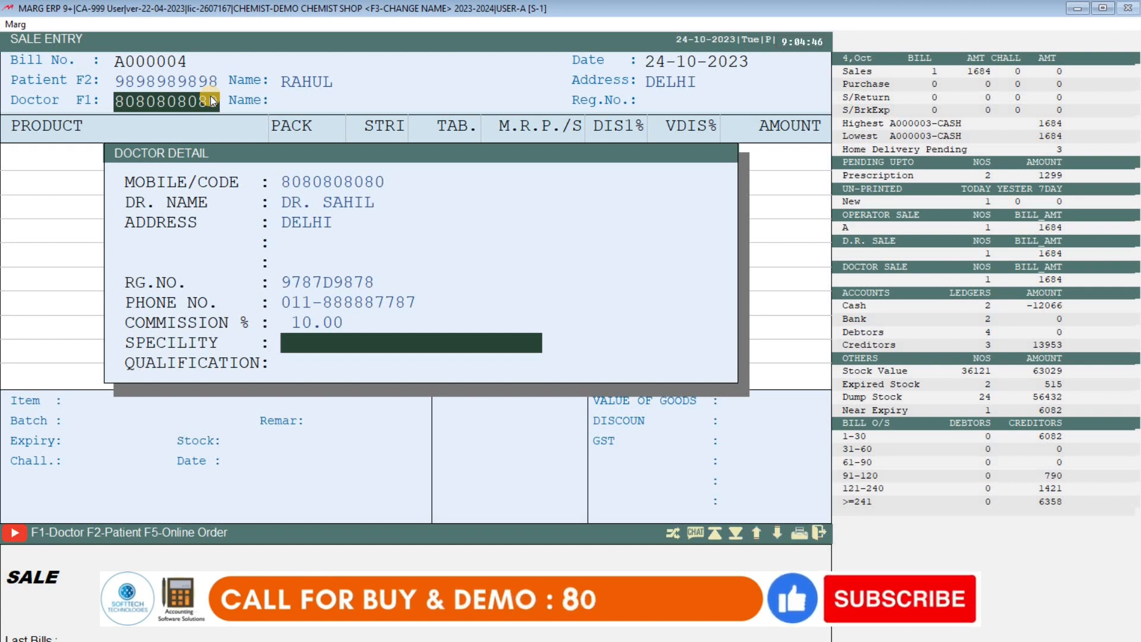
key("Return")
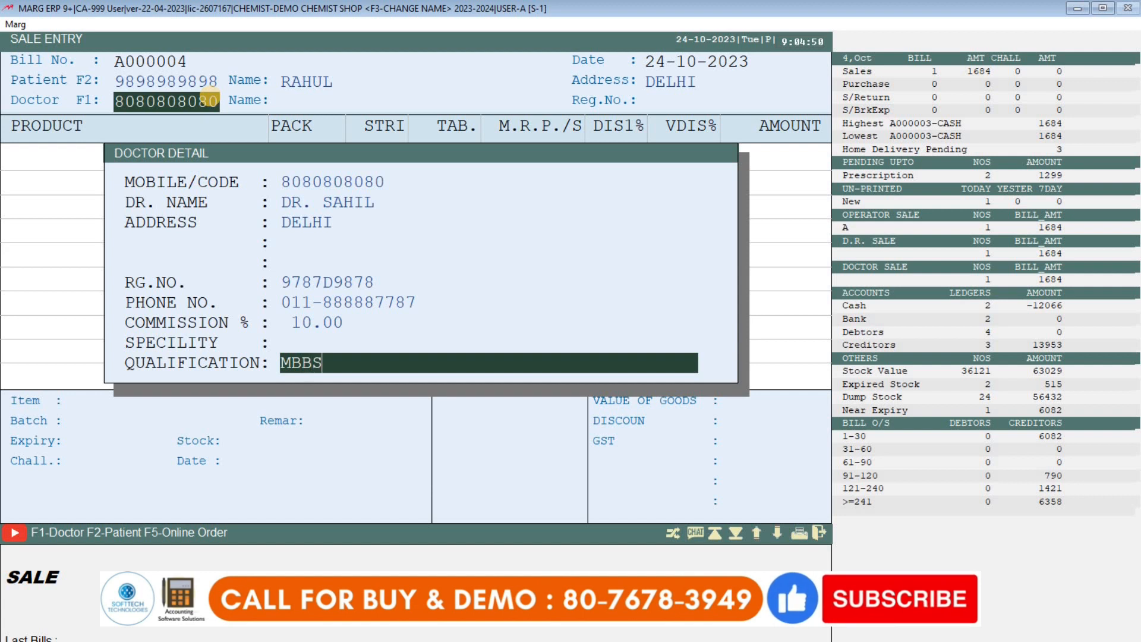
key("Return")
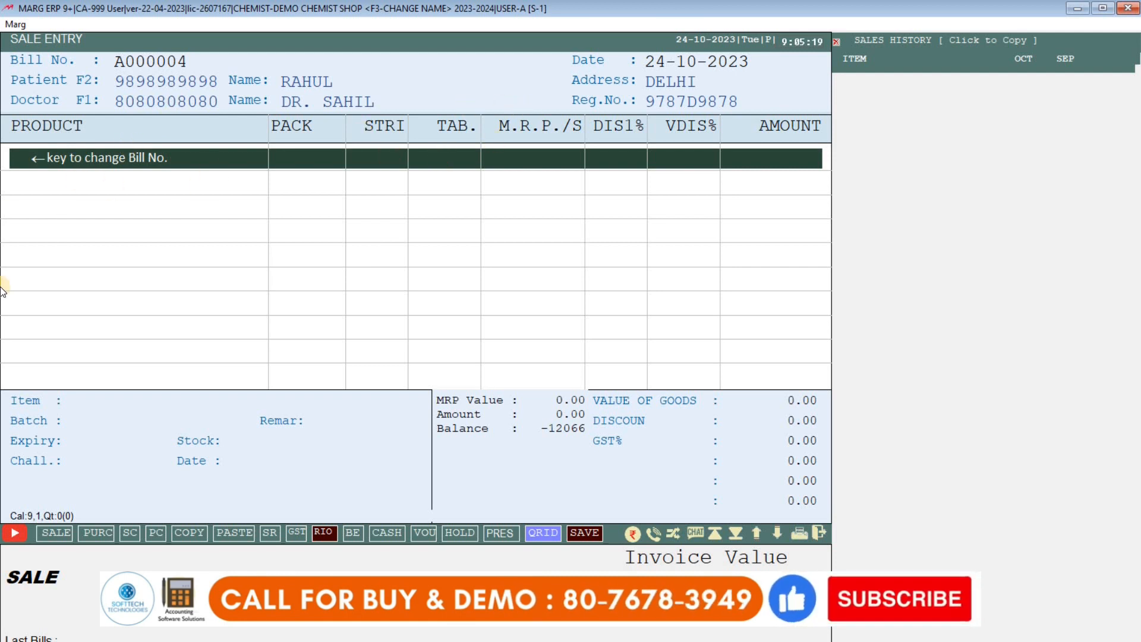
Select 123 50MG from the item list to show its batches.
key("Return")
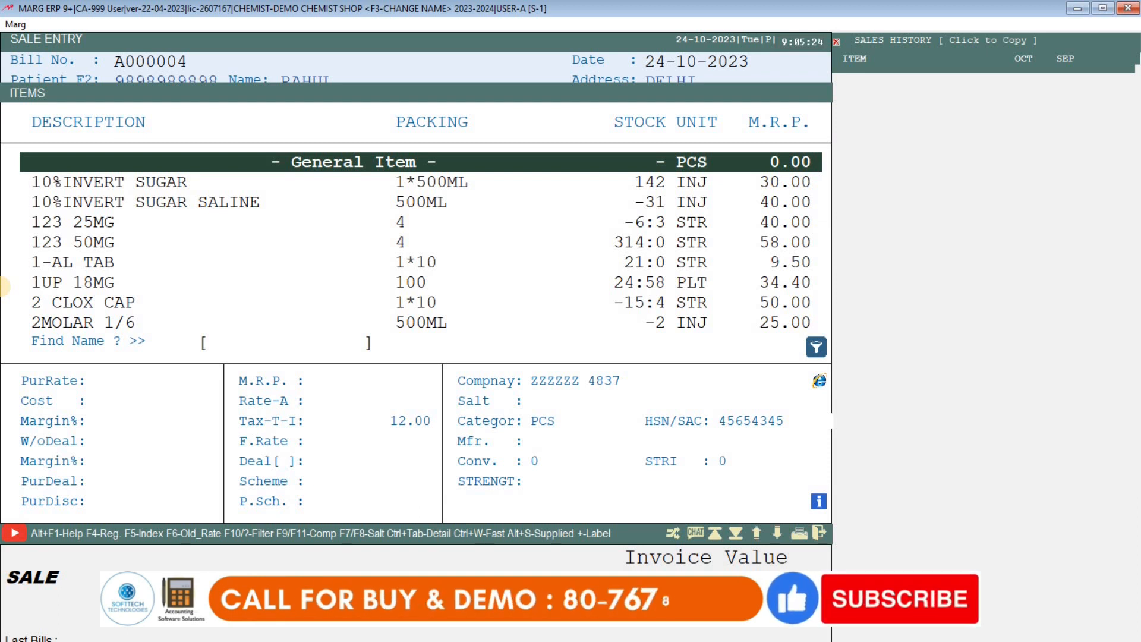
key("Down")
key("Down")
key("Down")
key("Down")
key("Down")
key("Down")
key("Down")
key("Up")
key("Up")
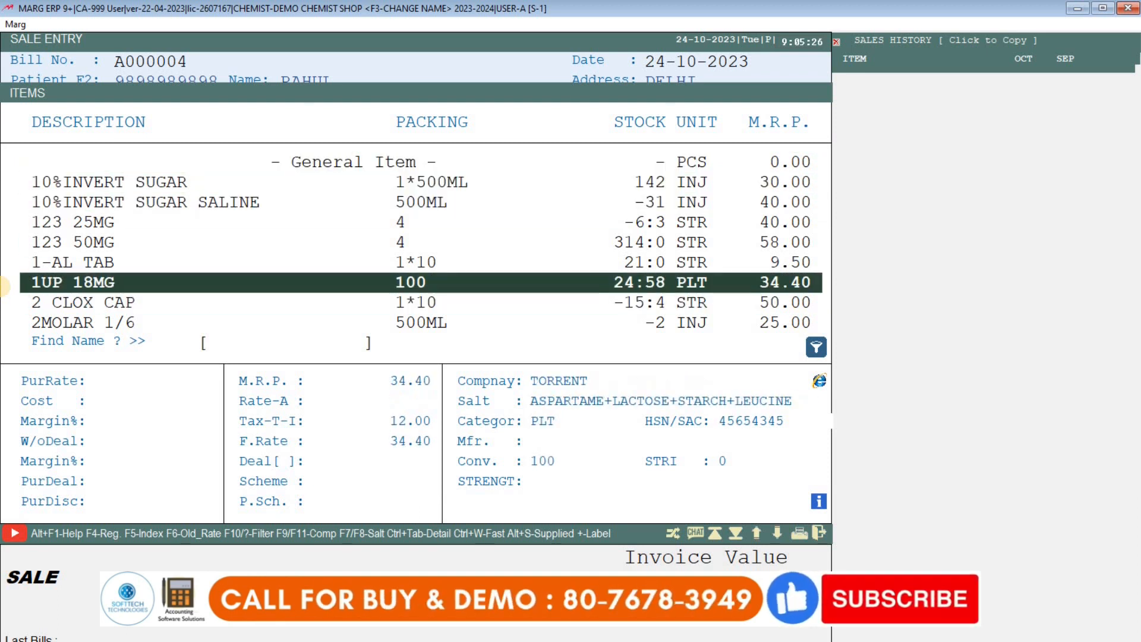
key("Up")
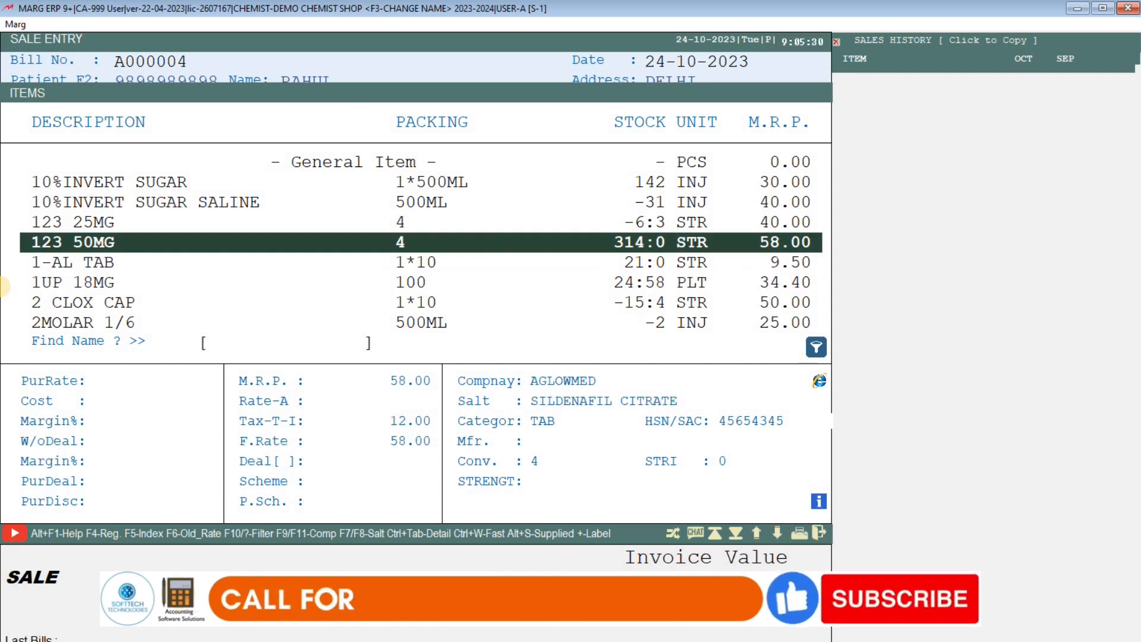
key("Return")
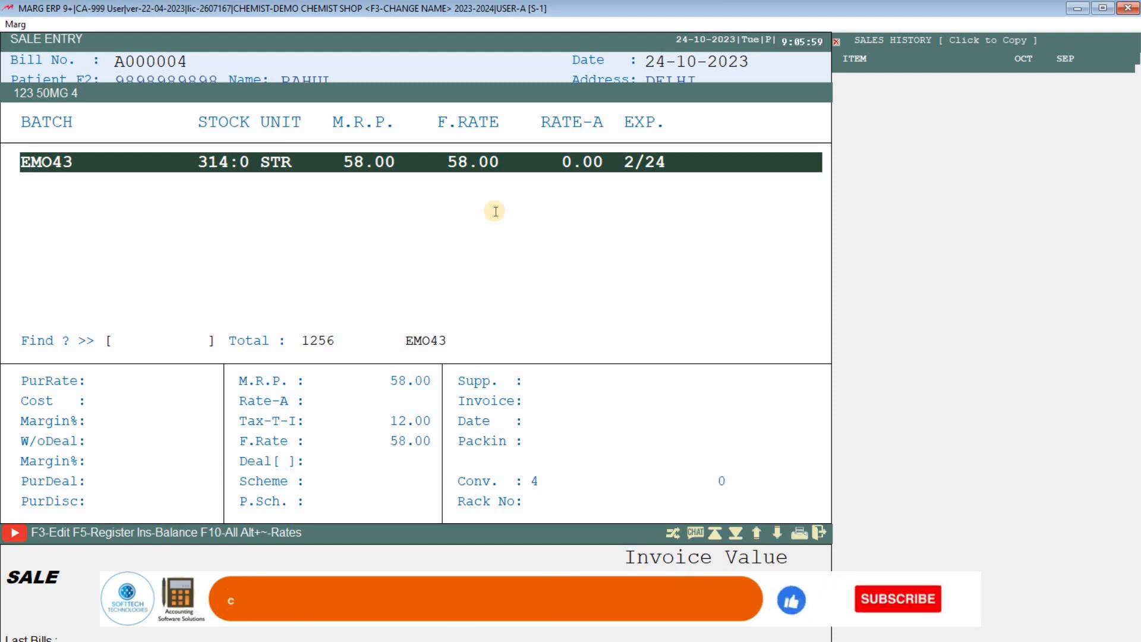
Add 123 50MG from batch EMO43 as 1 strip and 2 tablets, amount 87.00.
key("Return")
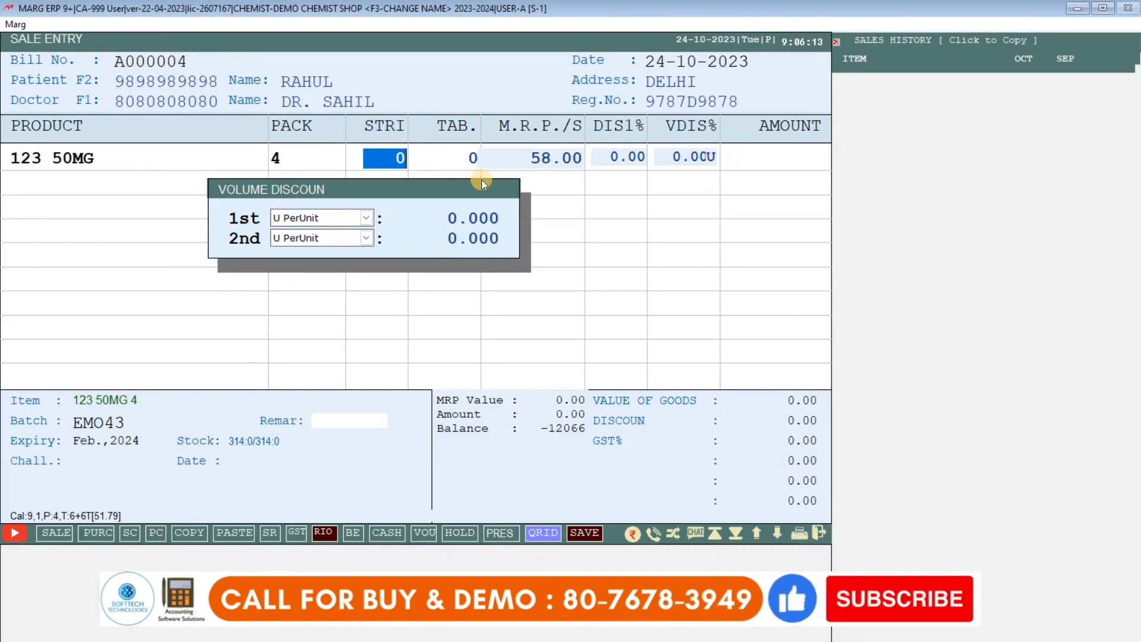
type("1")
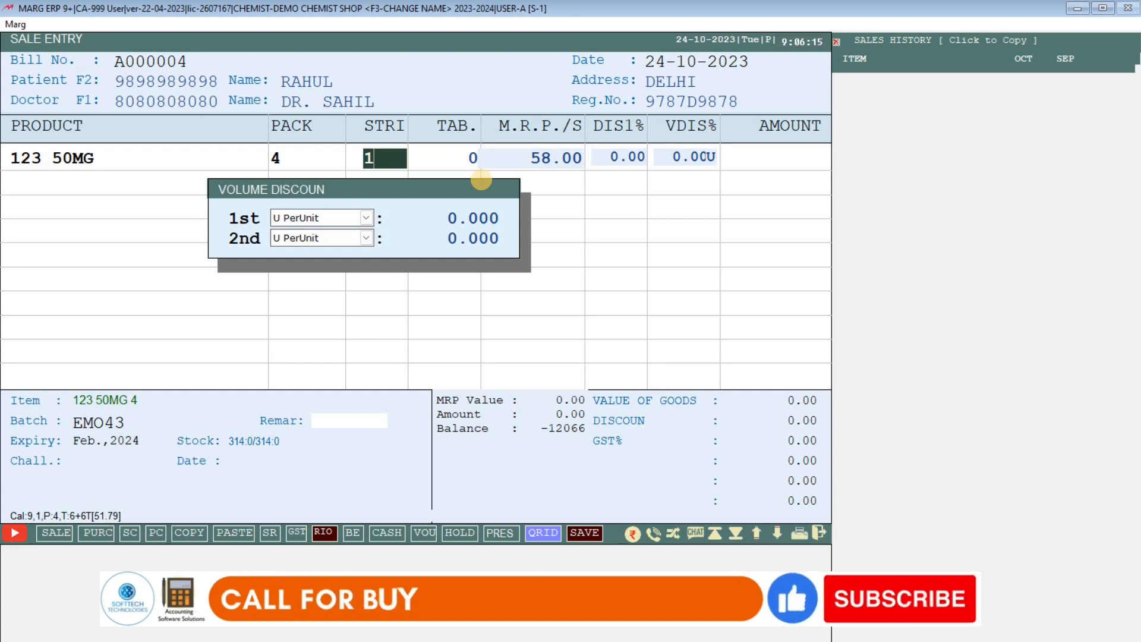
key("Return")
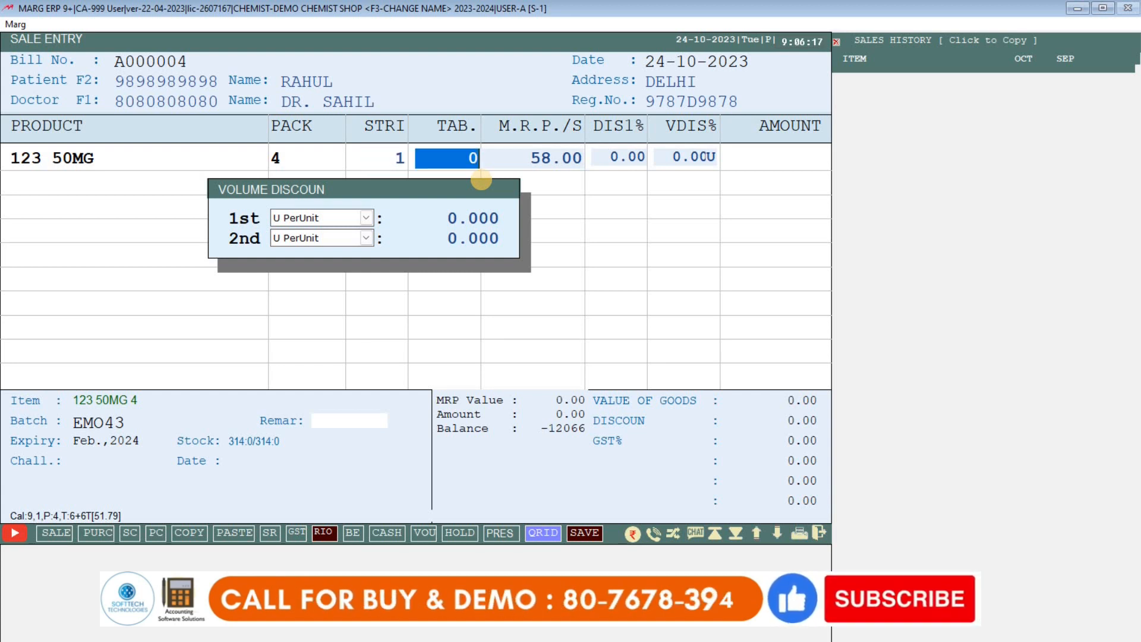
type("2")
key("Return")
key("Return")
key("Return")
key("Return")
key("Return")
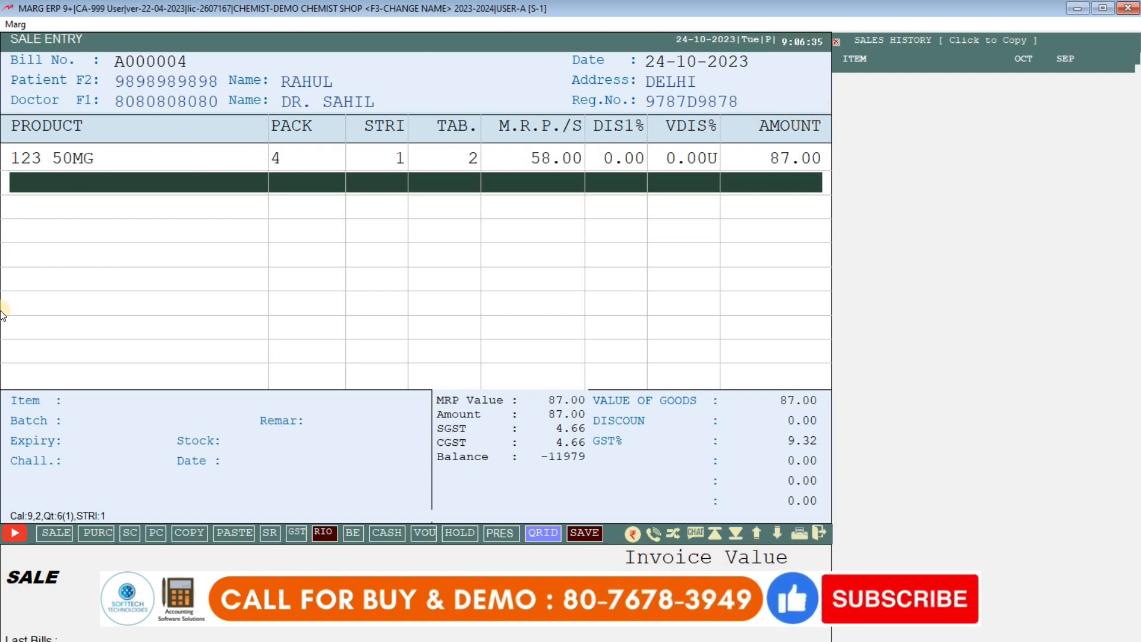
key("Return")
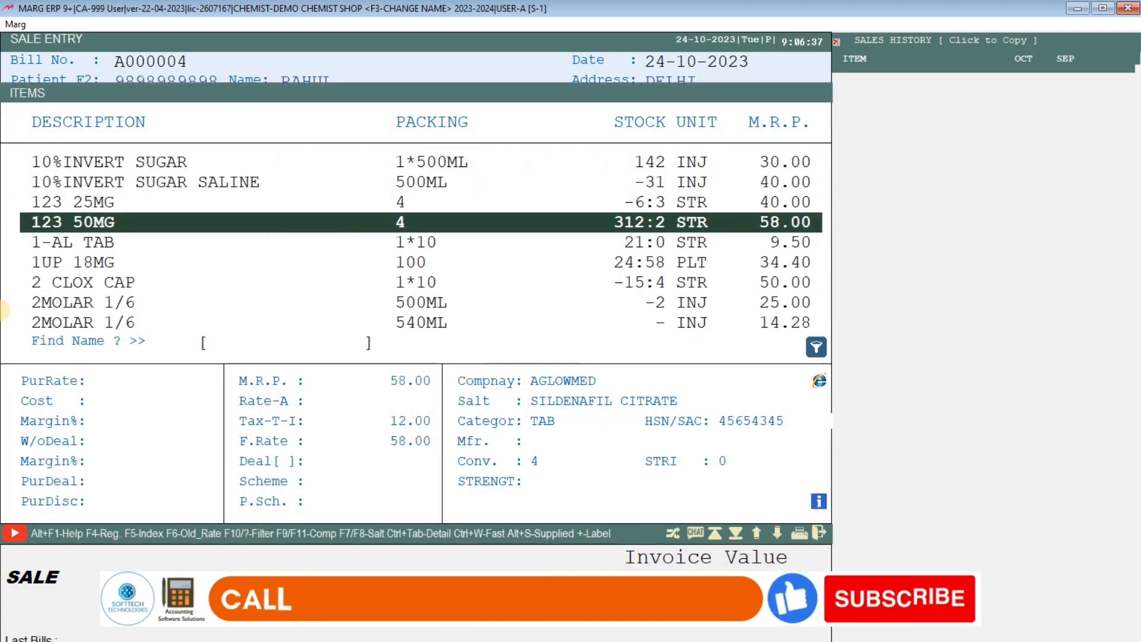
Find and choose 10%INVERT SUGAR in the item list.
key("Down")
type("ASF")
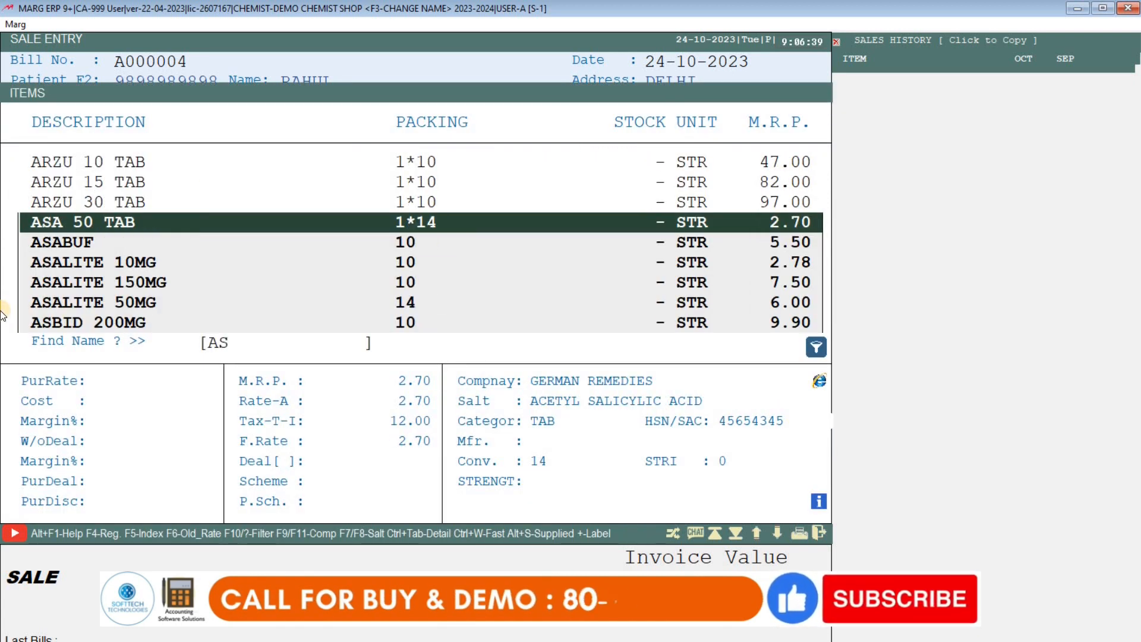
key("BackSpace")
key("BackSpace")
type("JF")
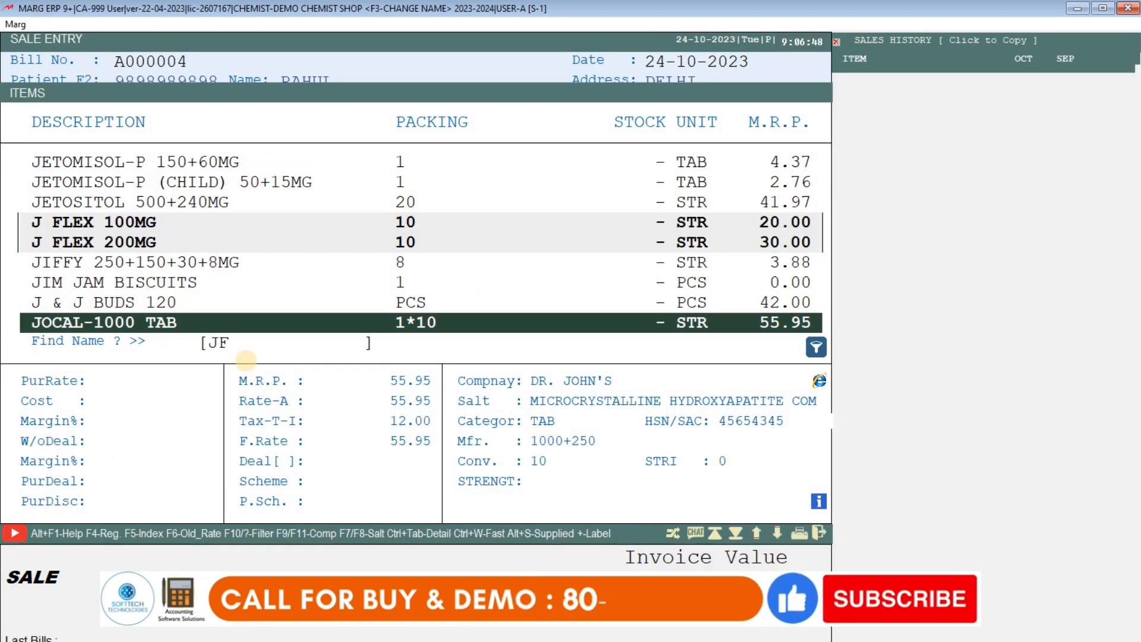
key("BackSpace")
key("BackSpace")
key("Home")
key("Down")
key("Down")
key("Up")
key("Return")
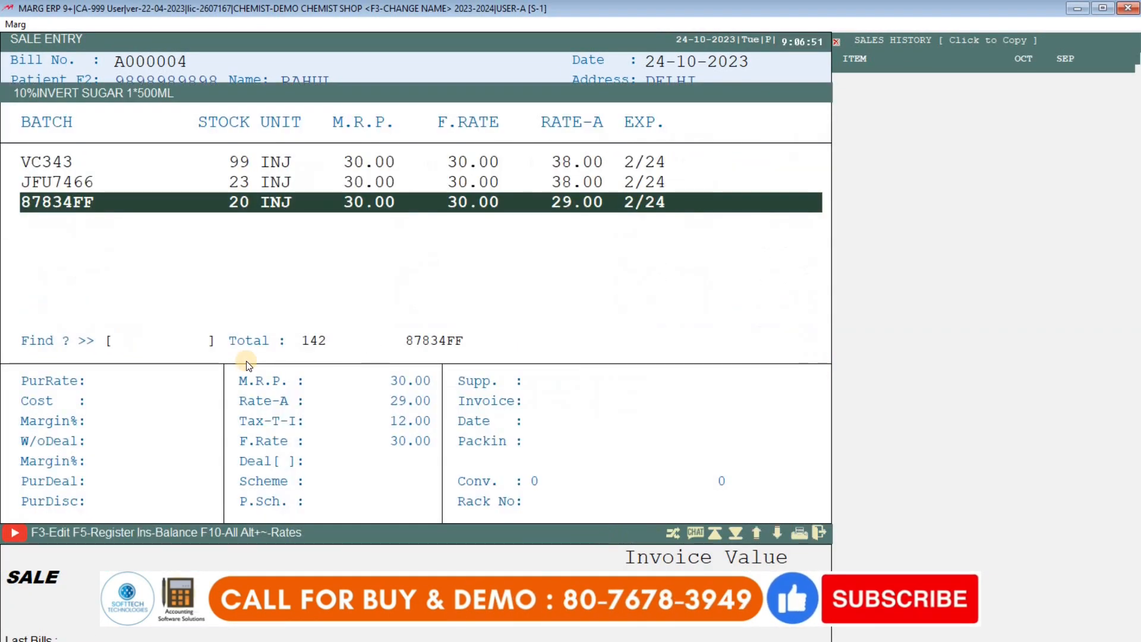
Add 2 units from batch 87834FF, accepting the rate and net-loss warnings.
key("Return")
key("Return")
key("Return")
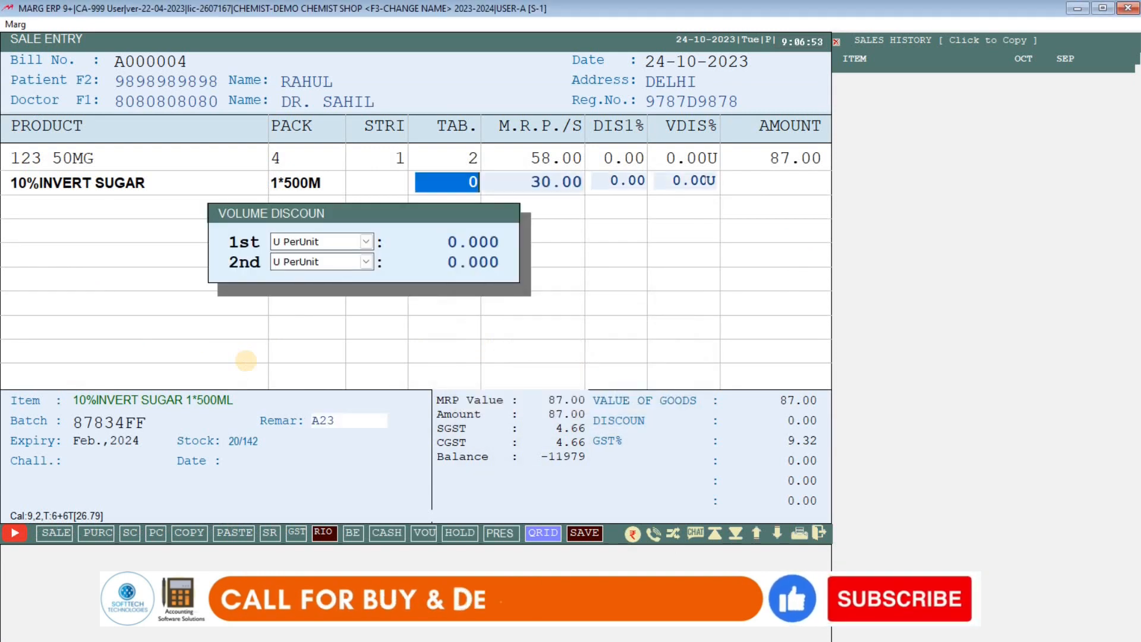
type("2")
key("Return")
key("Return")
key("Return")
key("Return")
key("Return")
key("Return")
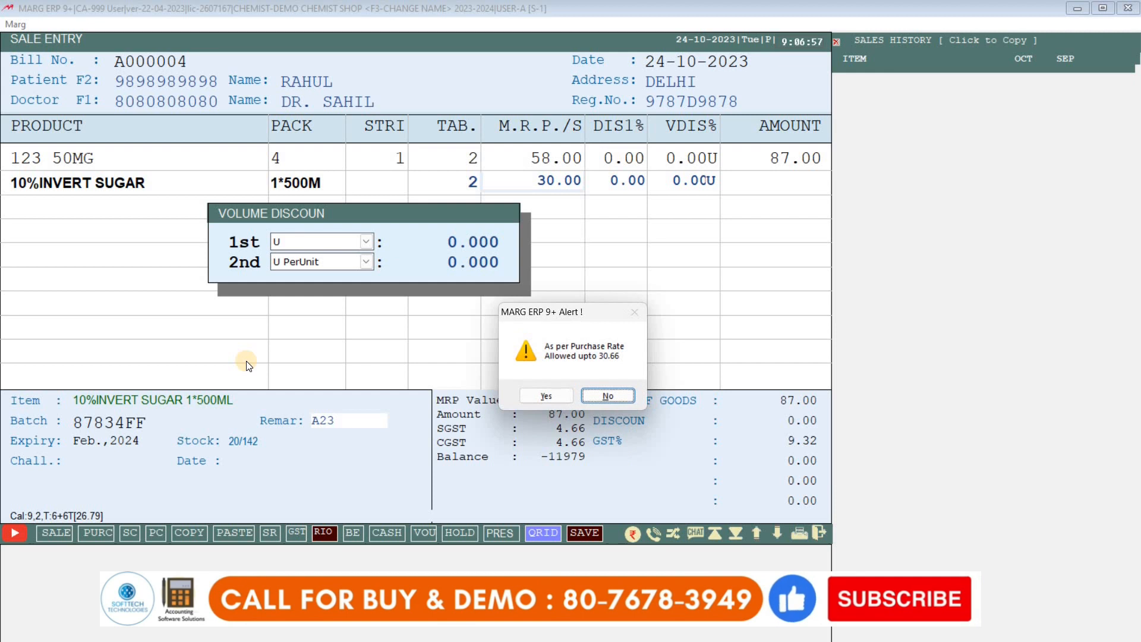
key("Left")
key("Return")
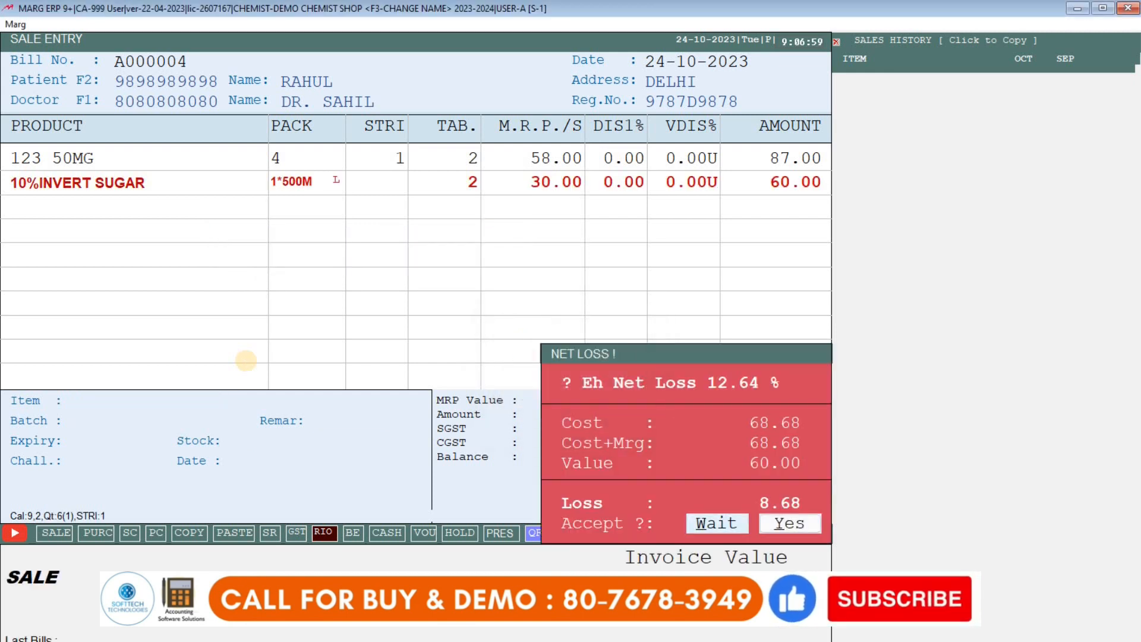
key("Right")
key("Return")
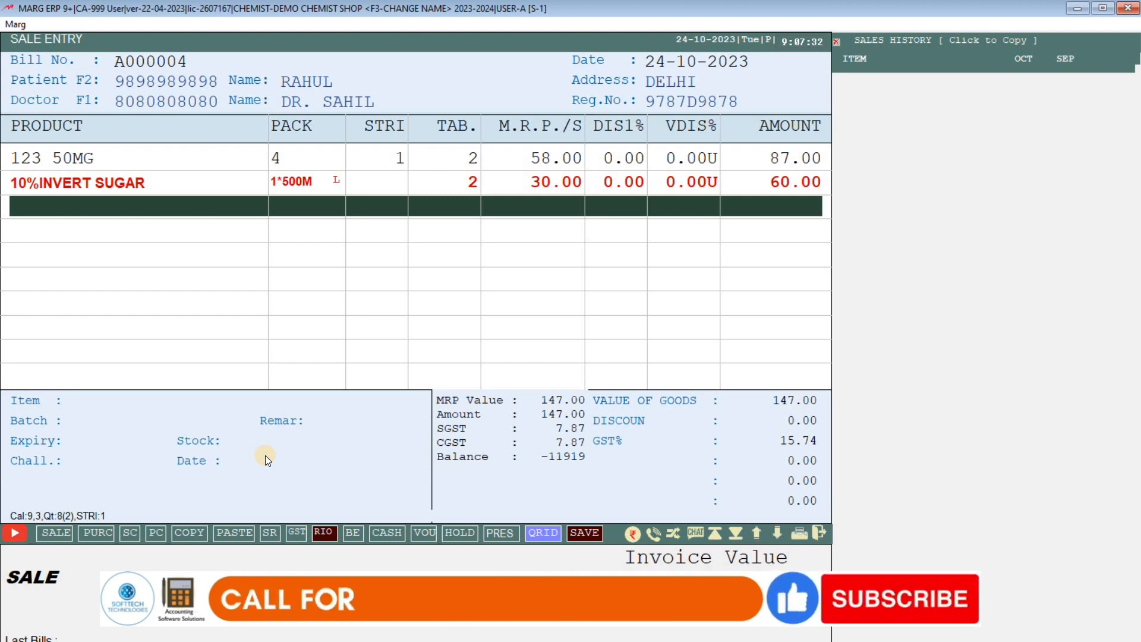
Move to the bill footer's DISC. field to set the 5.00 discount.
key("Tab")
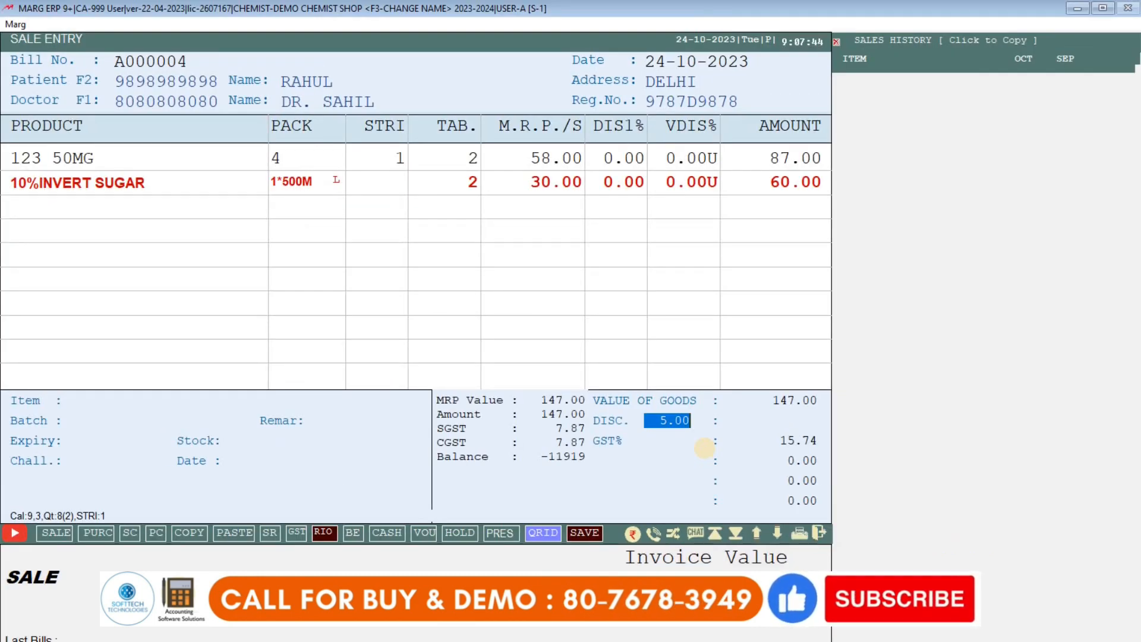
Apply the discount, save bill A000004 at 139.65, and show its GST invoice print preview.
key("Return")
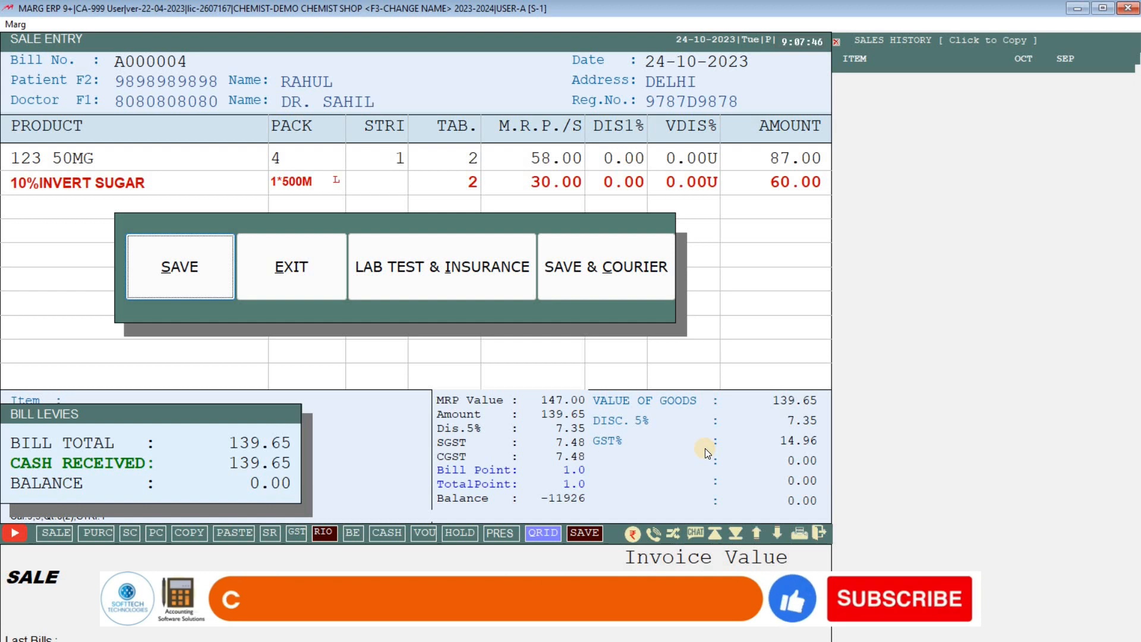
key("Return")
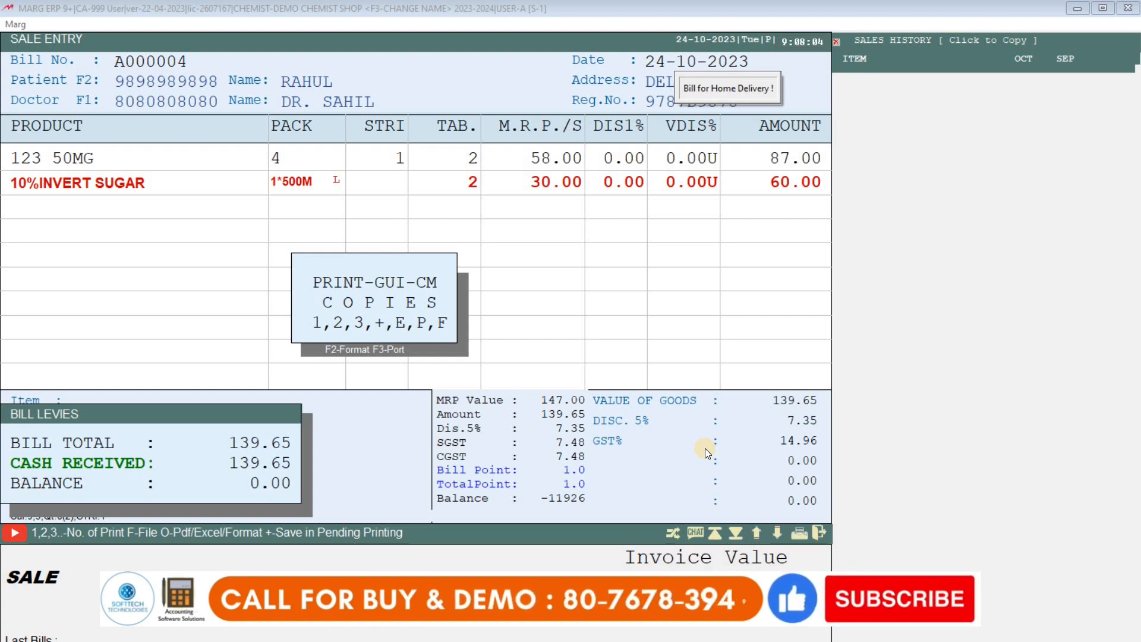
key("p")
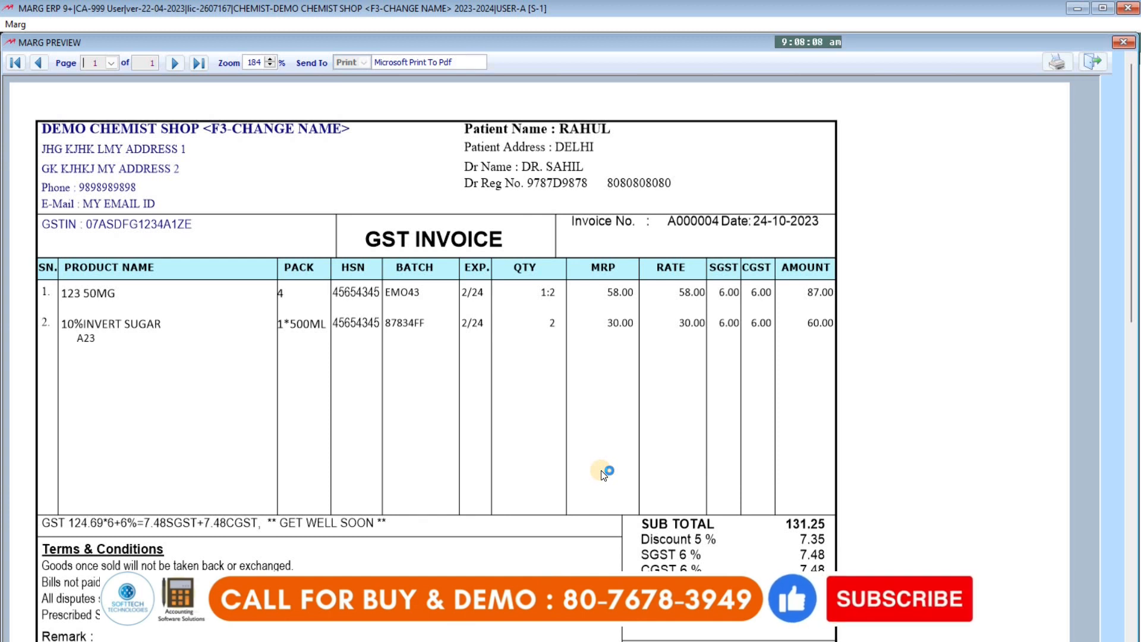
Review invoice A000004 in the preview, close it, skip the copies and Mail PDF prompts, and exit Sale Entry.
scroll(603, 474, "down", 3)
scroll(600, 479, "up", 3)
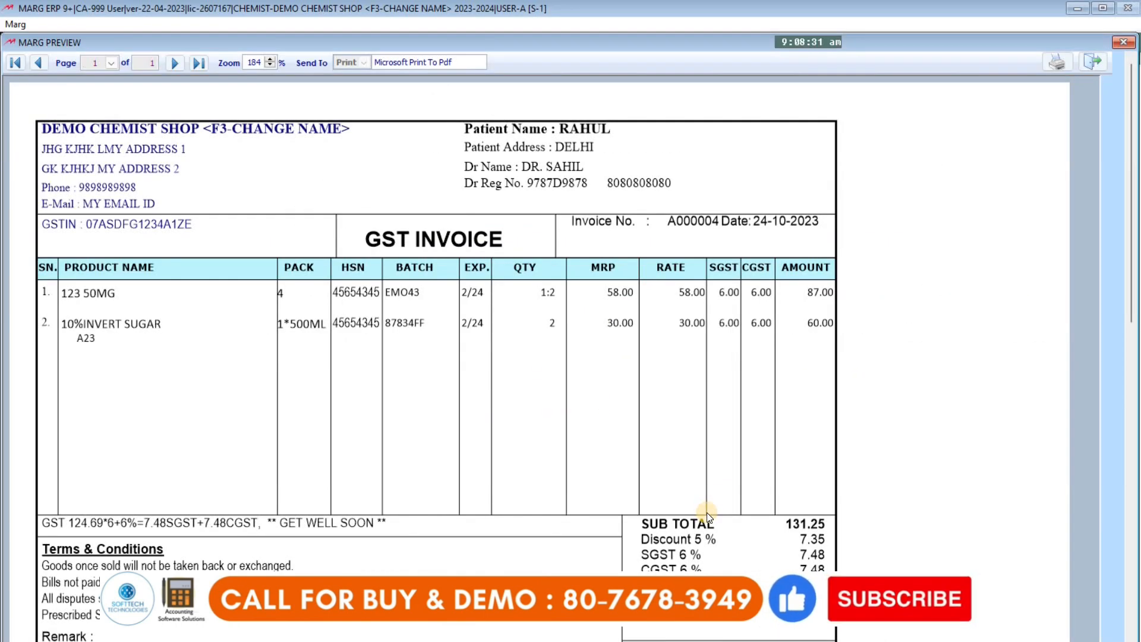
scroll(707, 512, "down", 3)
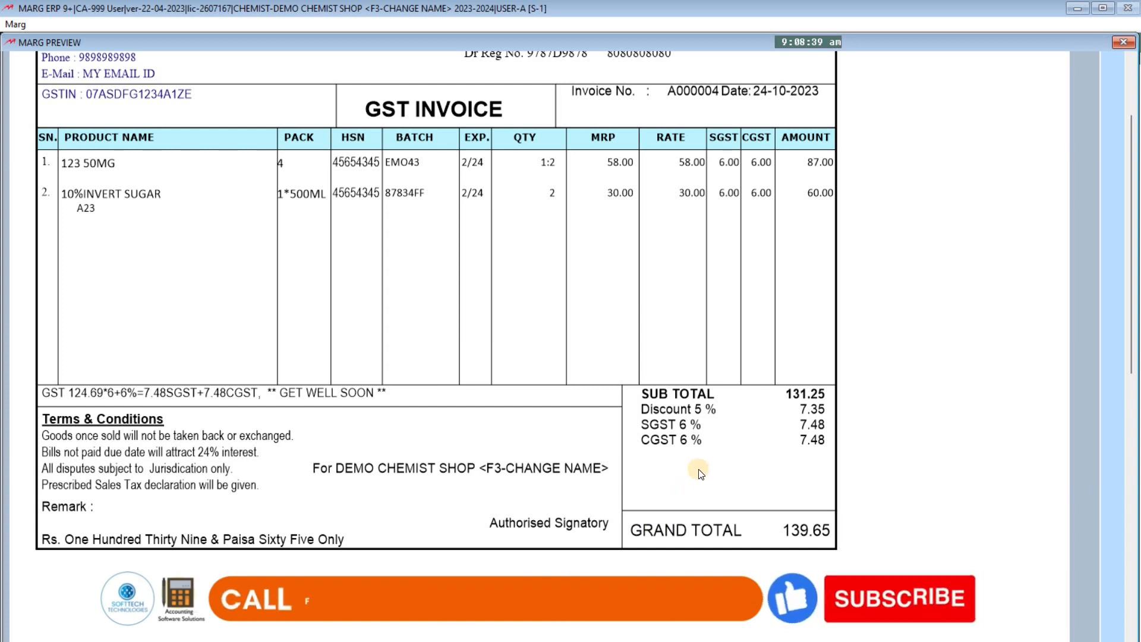
scroll(1019, 259, "up", 3)
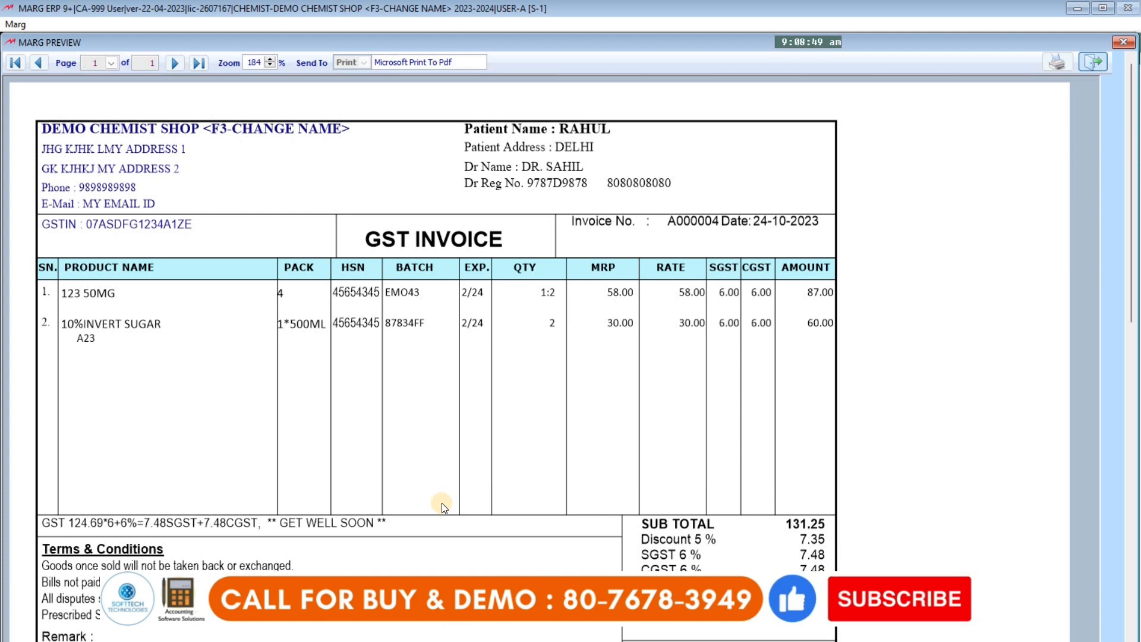
key("Escape")
key("Return")
key("Return")
key("Escape")
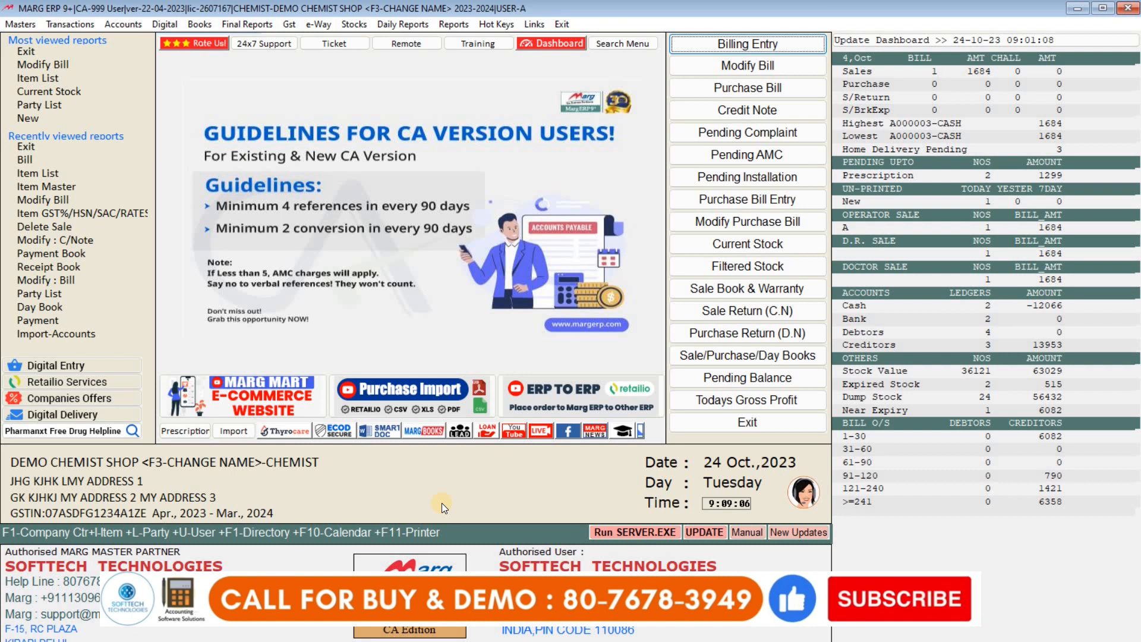
Open the Modify Bill list from the dashboard, then close it without choosing a bill.
left_click(5, 276)
key("Return")
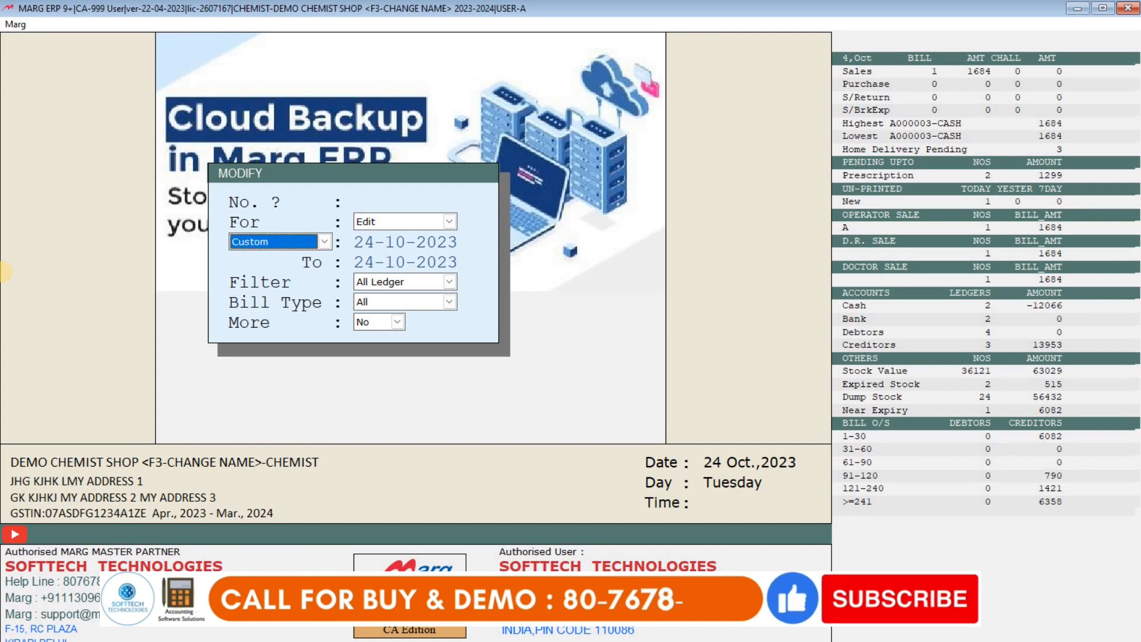
key("Return")
key("Return")
key("Return")
key("Return")
key("Return")
key("Return")
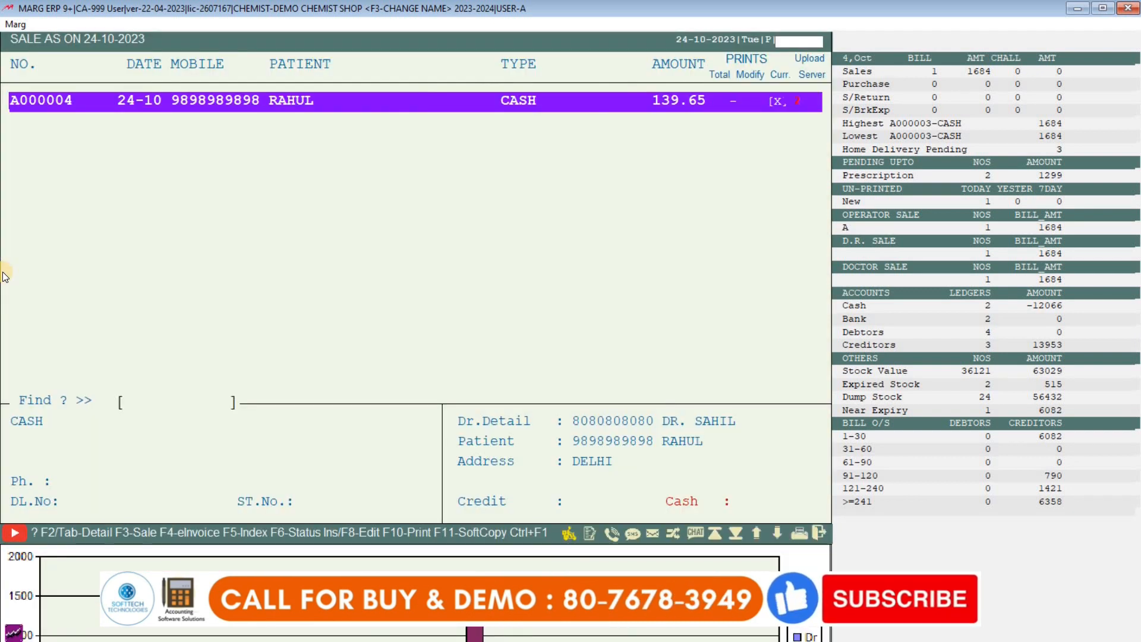
key("Escape")
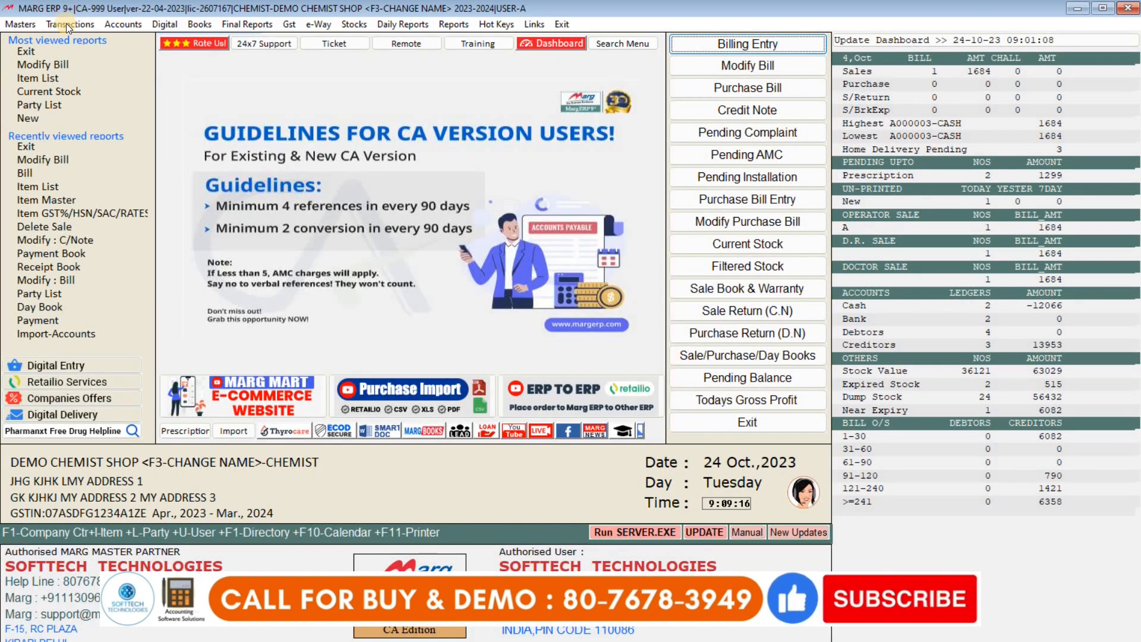
Reopen Transactions > Sale > Modify Bill, set the From date to 2310, and open bill A000004.
left_click(66, 25)
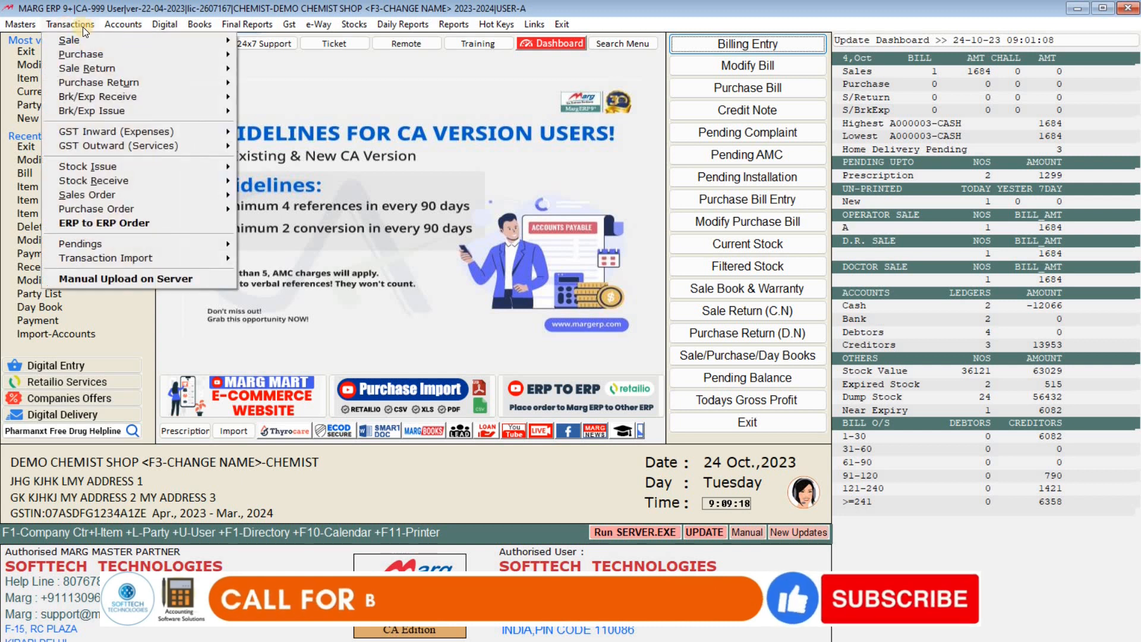
mouse_move(77, 26)
mouse_move(190, 43)
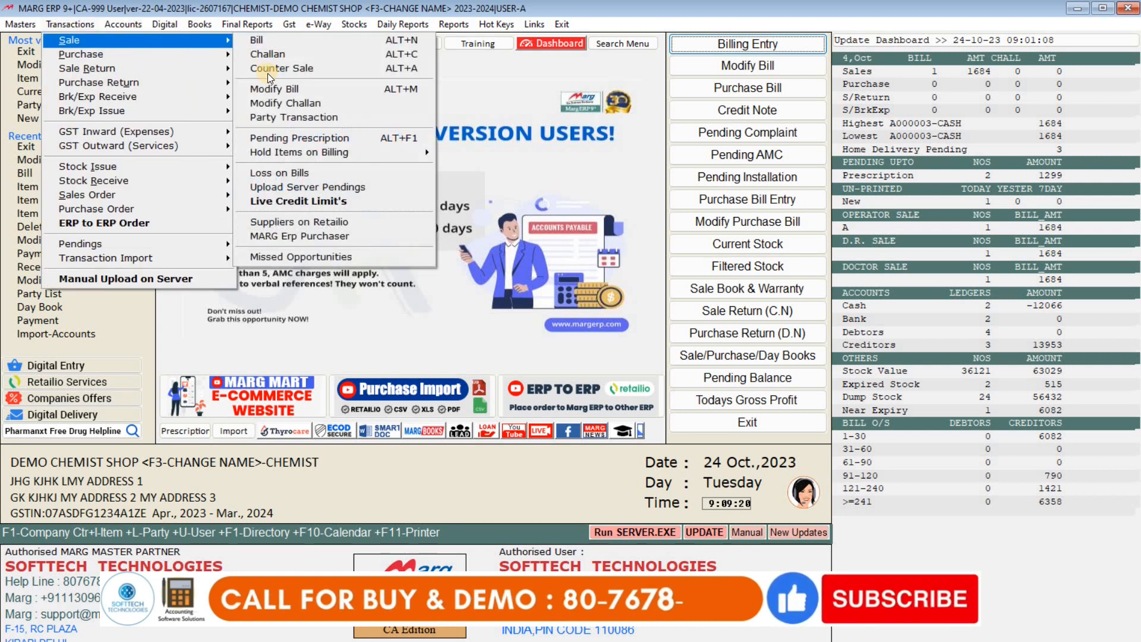
left_click(403, 90)
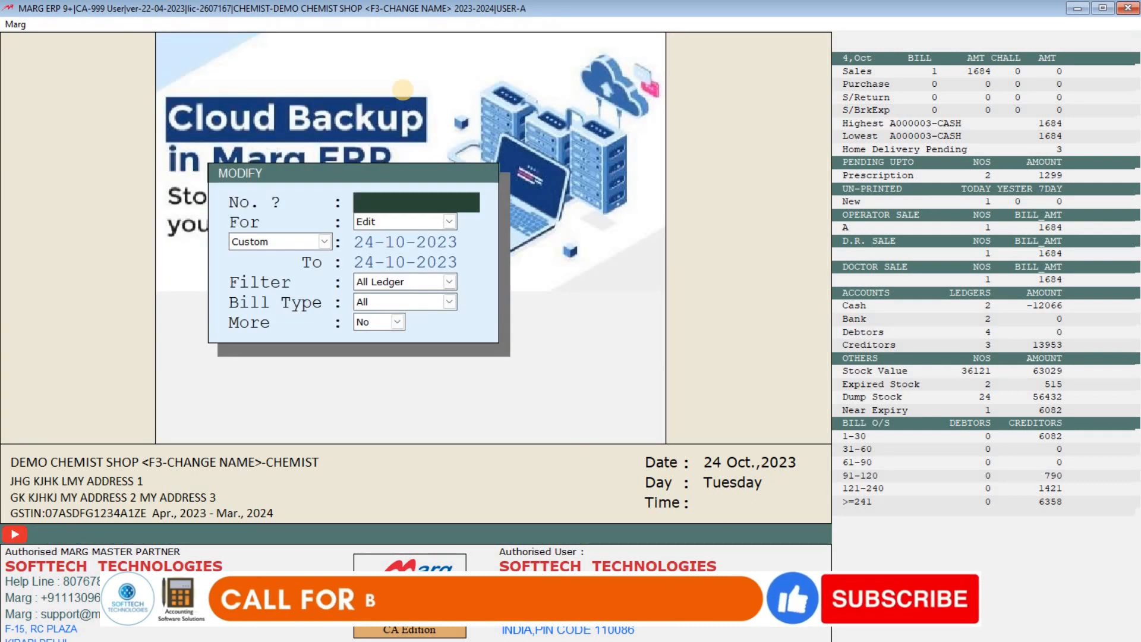
key("Return")
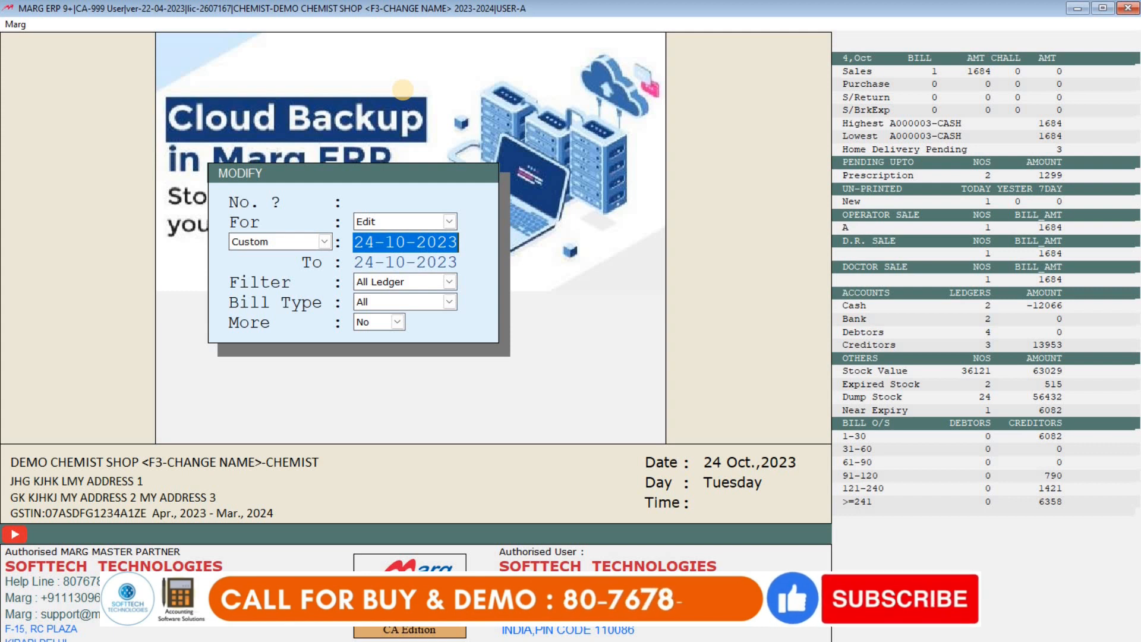
type("23")
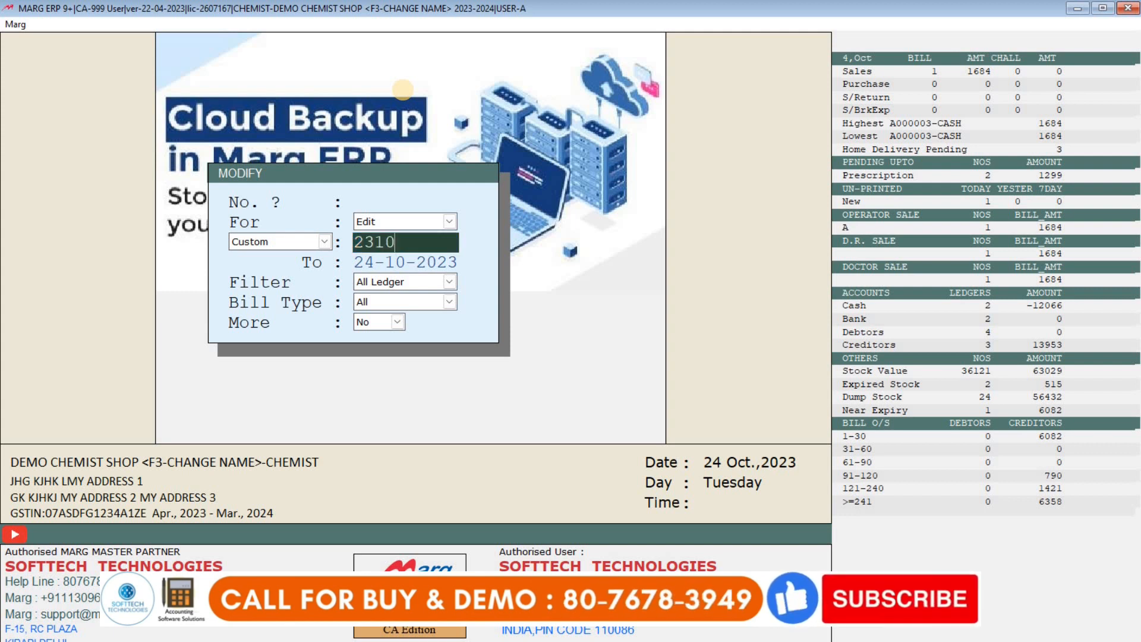
type("10")
key("Return")
key("Return")
key("Return")
key("Return")
key("Return")
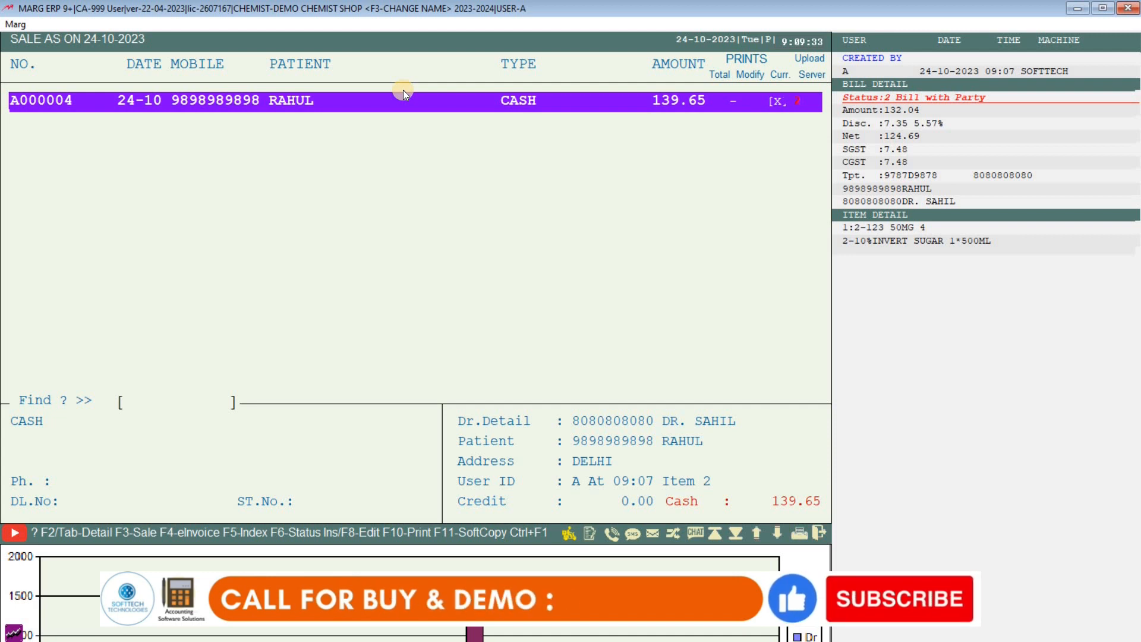
key("Return")
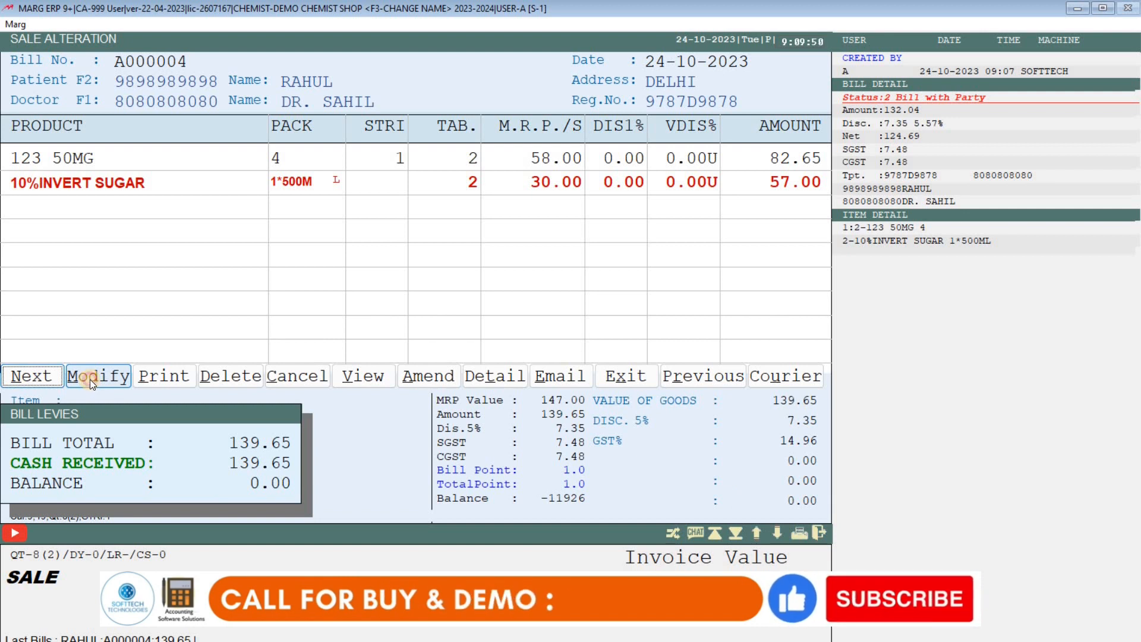
Delete the 10%INVERT SUGAR row from bill A000004, leaving 123 50MG at 87.00.
left_click(90, 380)
key("Return")
key("Return")
key("Return")
key("Return")
key("Return")
key("Return")
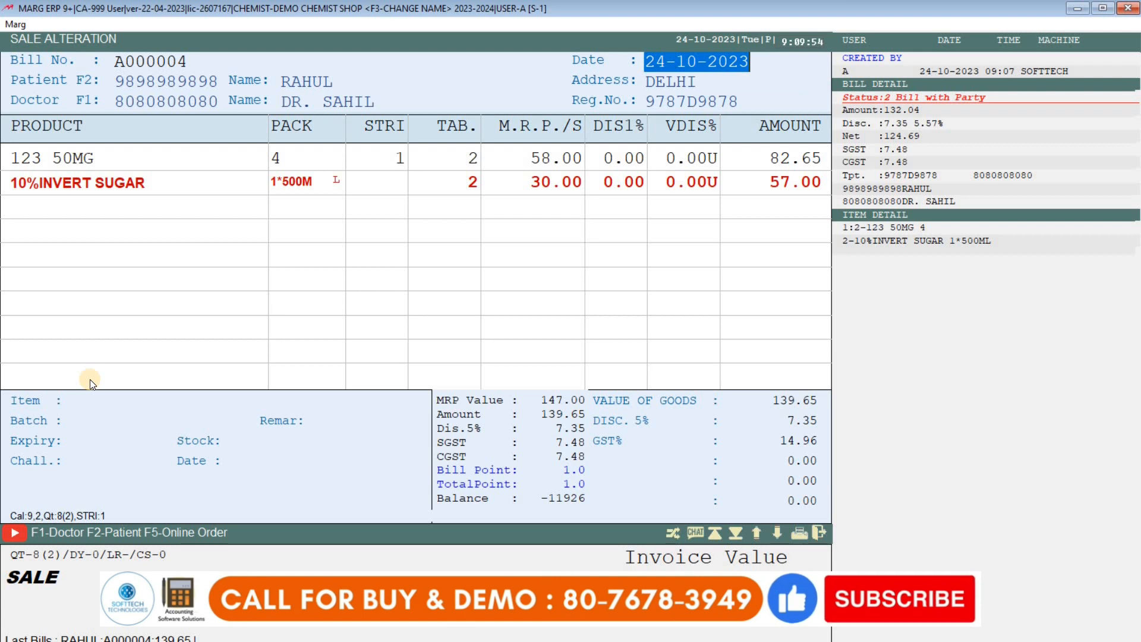
key("Return")
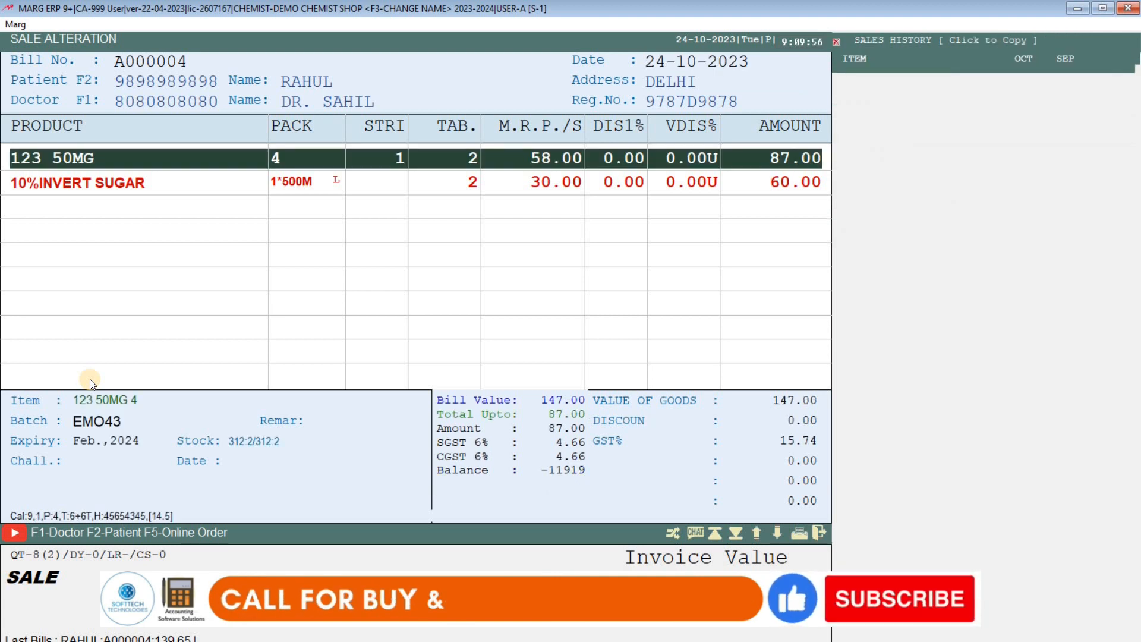
key("Down")
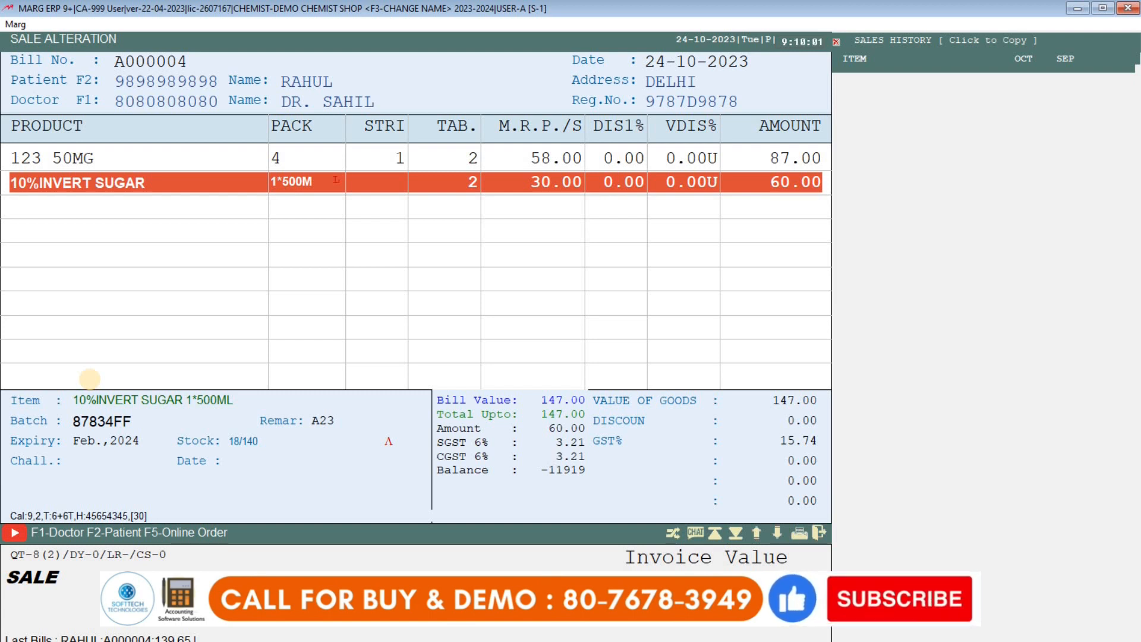
key("ctrl+d")
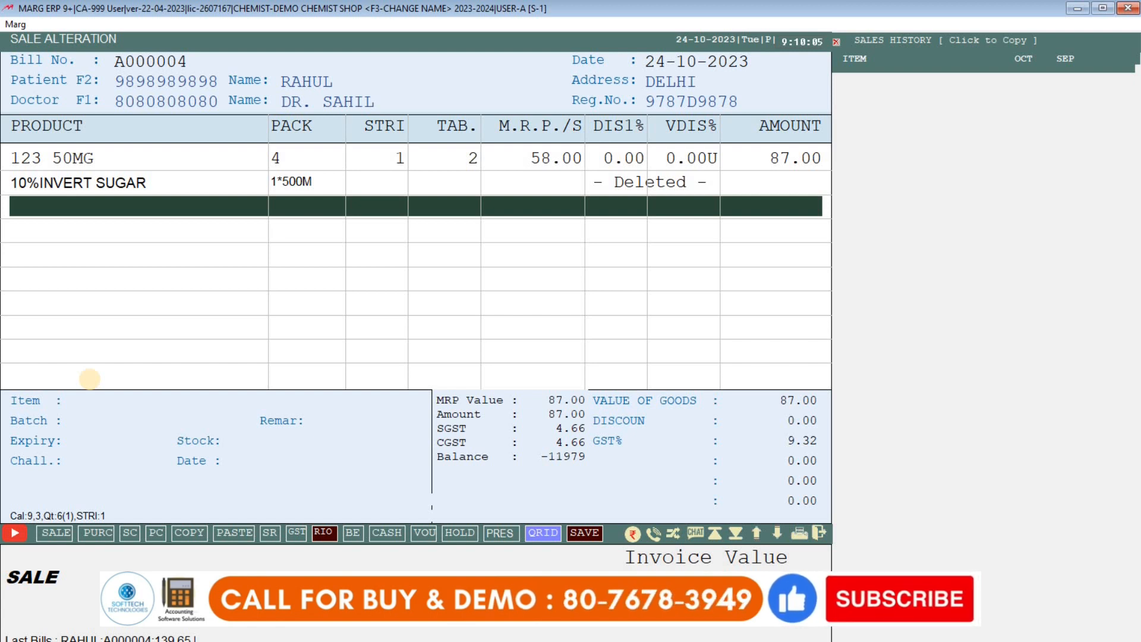
key("Return")
Add 2 of 2MOLAR 1/6 540ML at 17.10, bringing the bill total to 115.14.
key("Down")
key("Down")
key("Down")
key("Down")
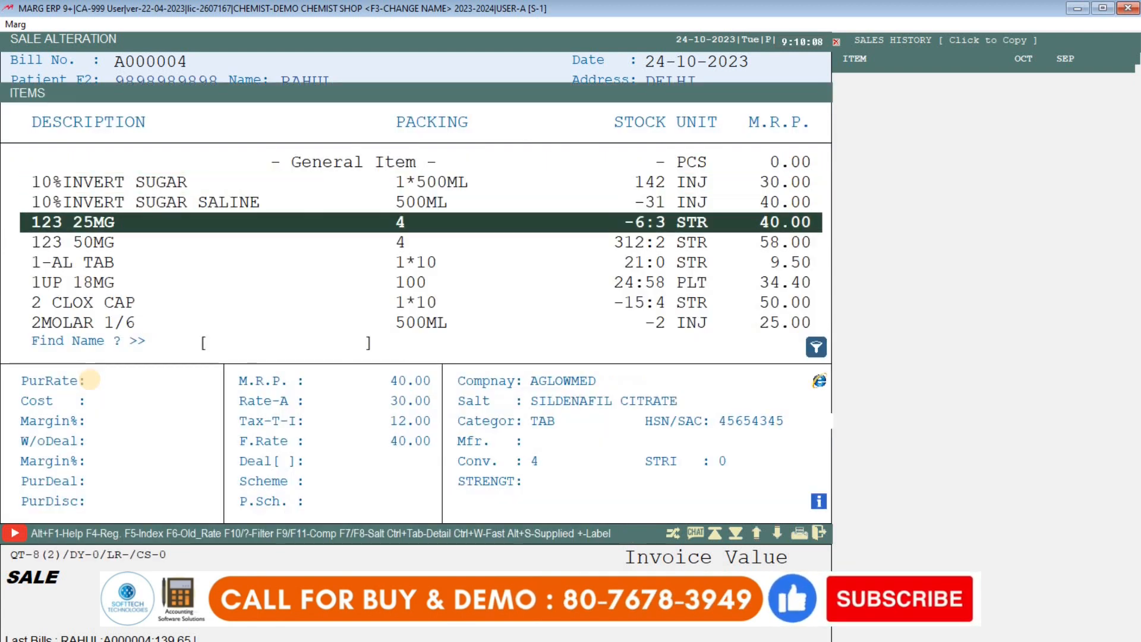
key("Return")
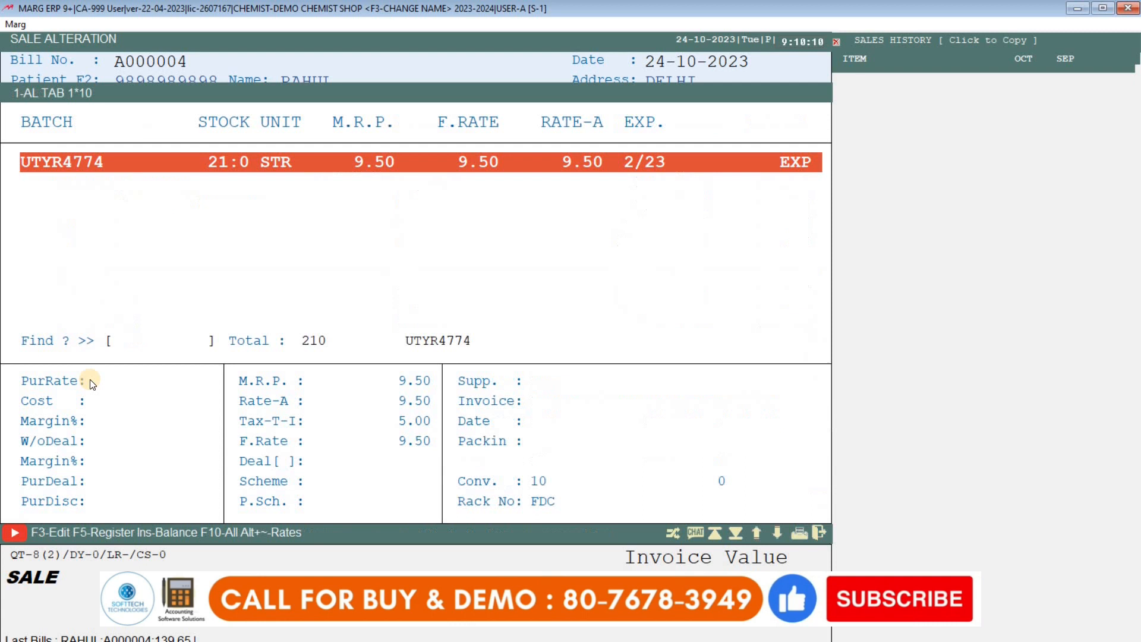
key("Escape")
key("Return")
key("Down")
key("Down")
key("Down")
key("Down")
key("Down")
key("Return")
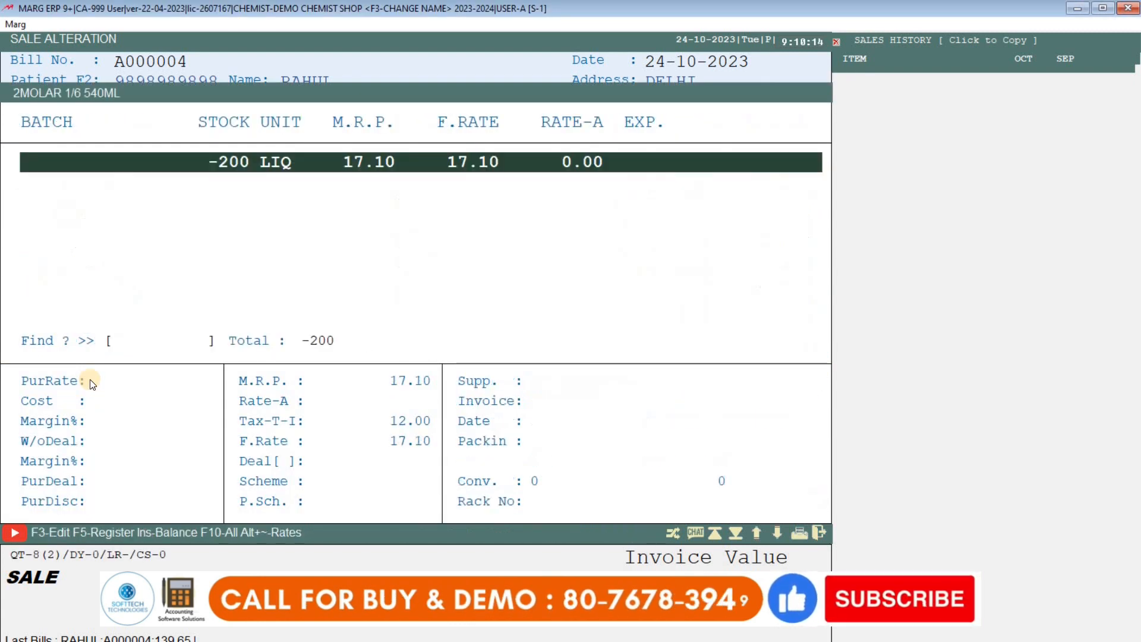
key("Return")
type("2")
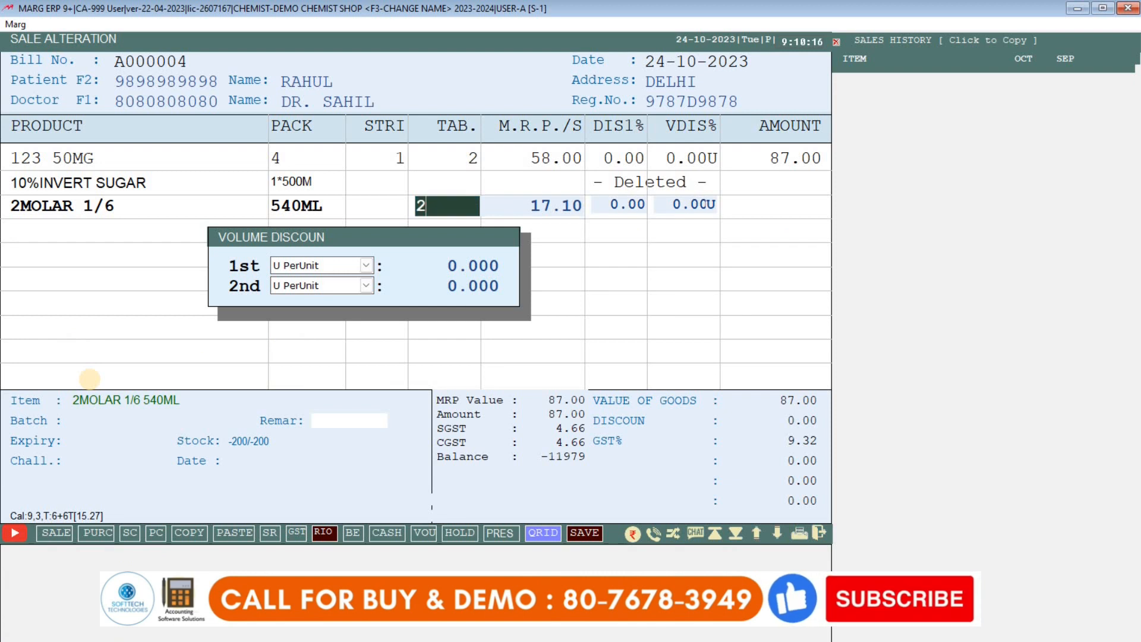
key("Return")
key("Return")
key("Return")
key("Return")
key("Return")
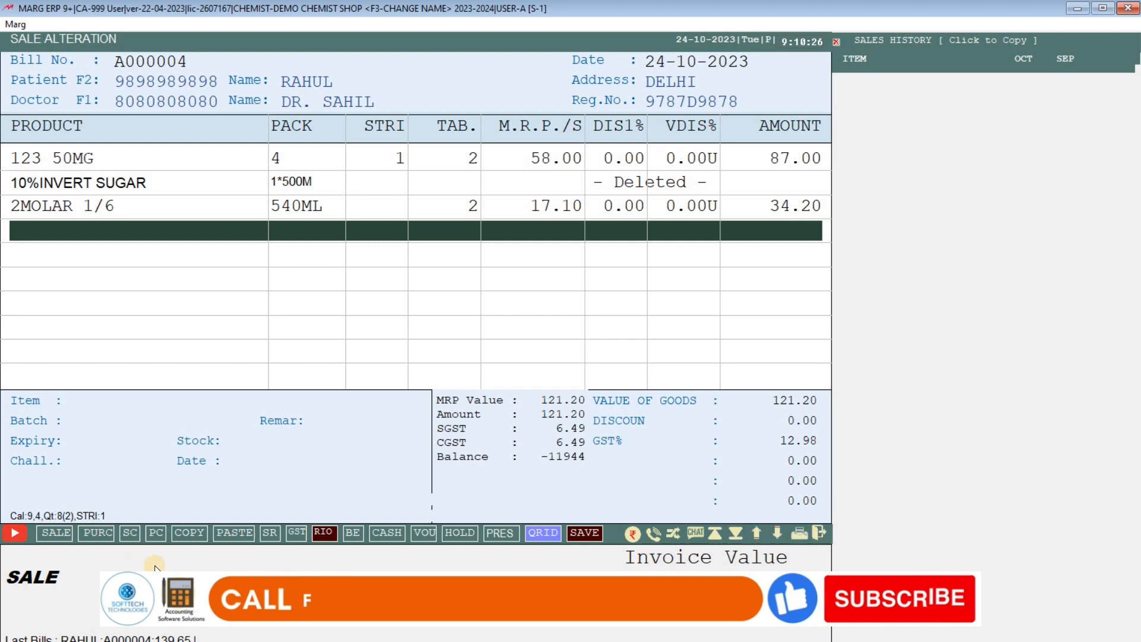
key("Escape")
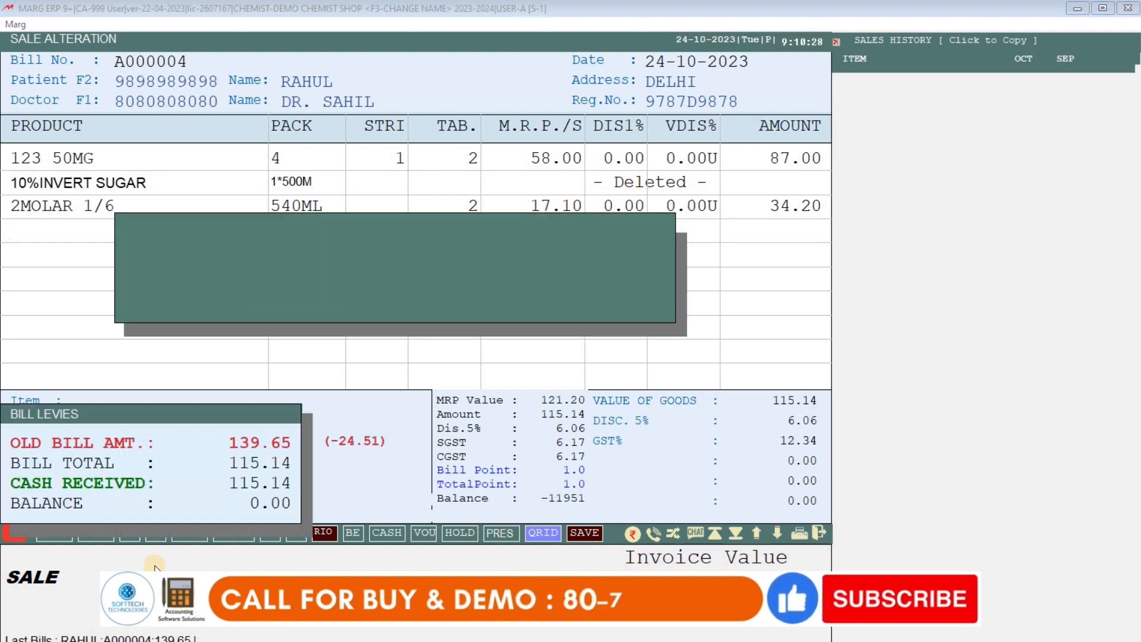
Save the altered bill at 115.14, print one copy, review the preview, and decline the Mail PDF.
key("Return")
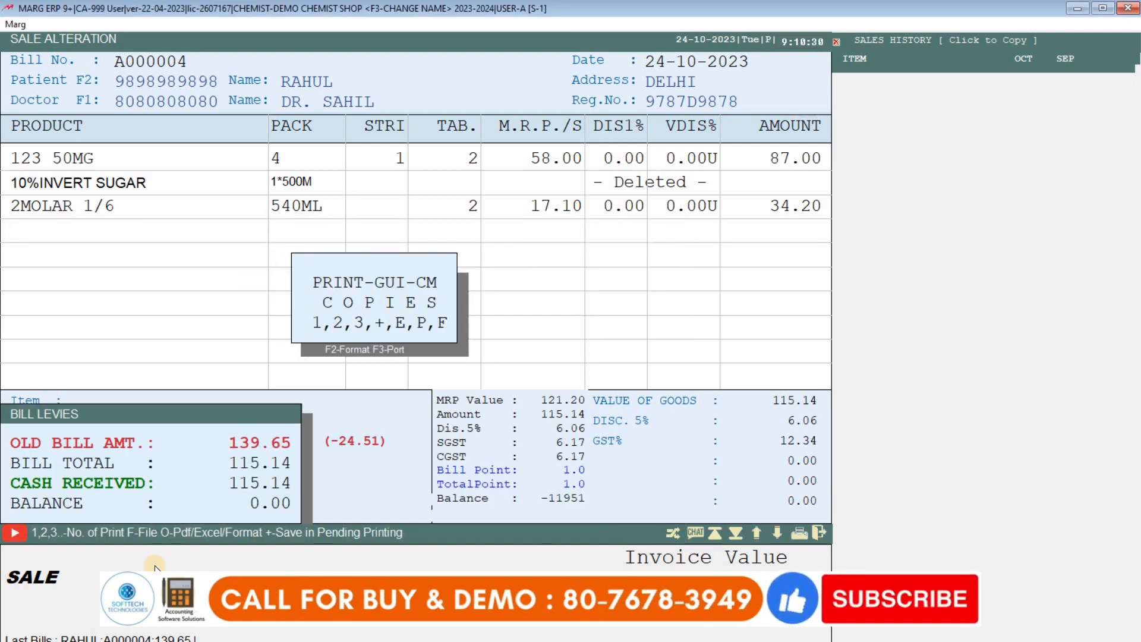
key("p")
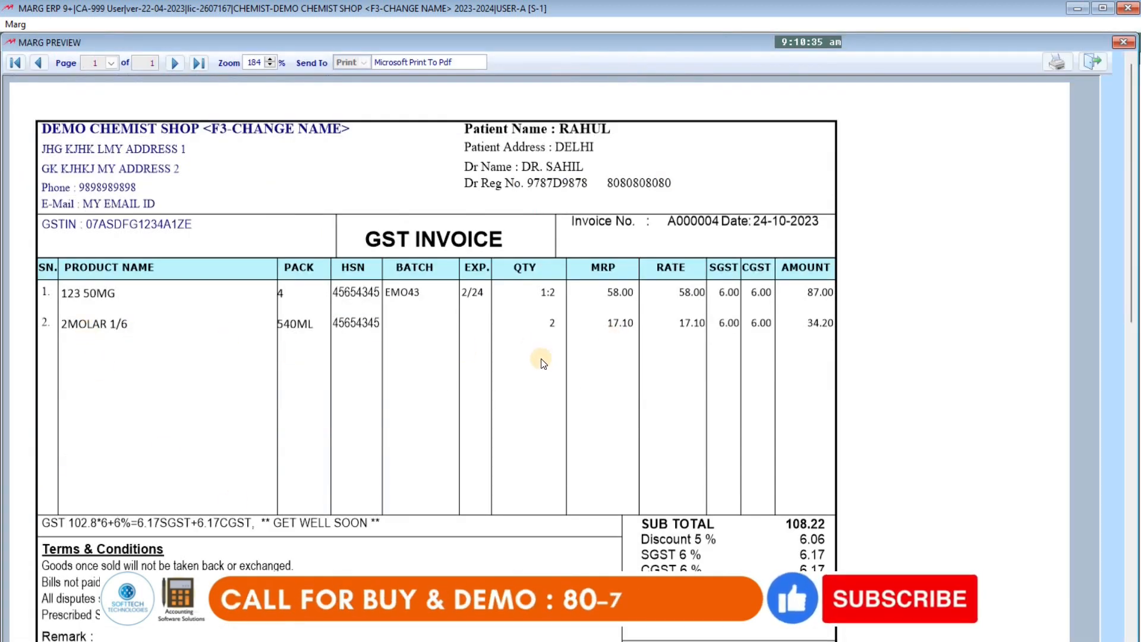
scroll(542, 363, "down", 4)
scroll(542, 363, "up", 4)
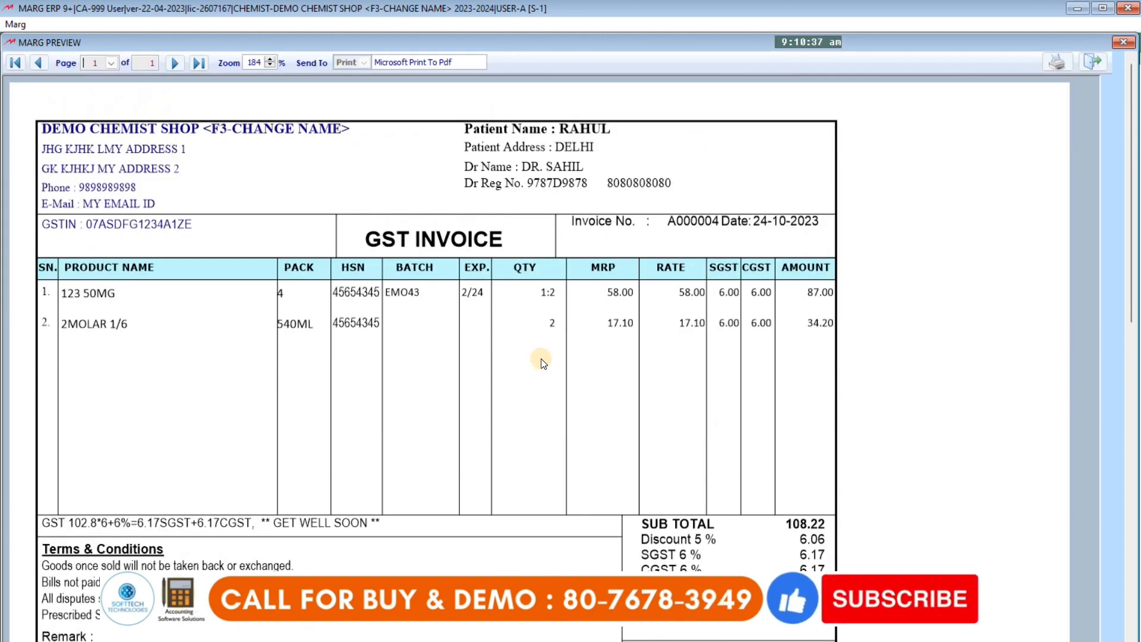
key("Escape")
key("Return")
key("Return")
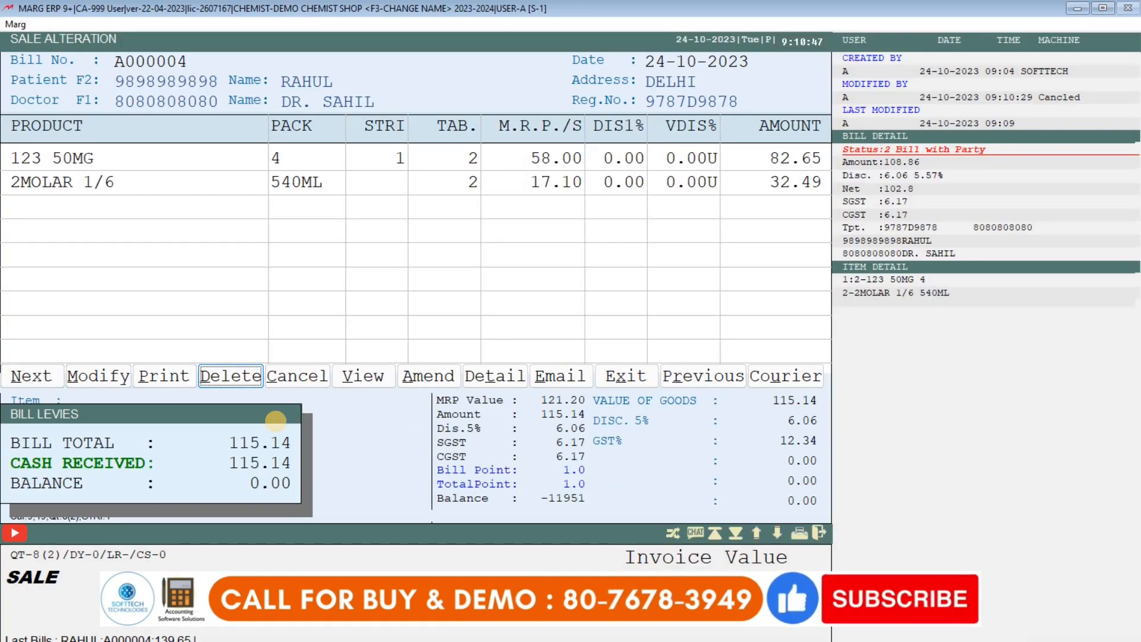
Leave Sale Alteration for the SALE AS ON 24-10-2023 list showing A000004 at 115.14.
key("Escape")
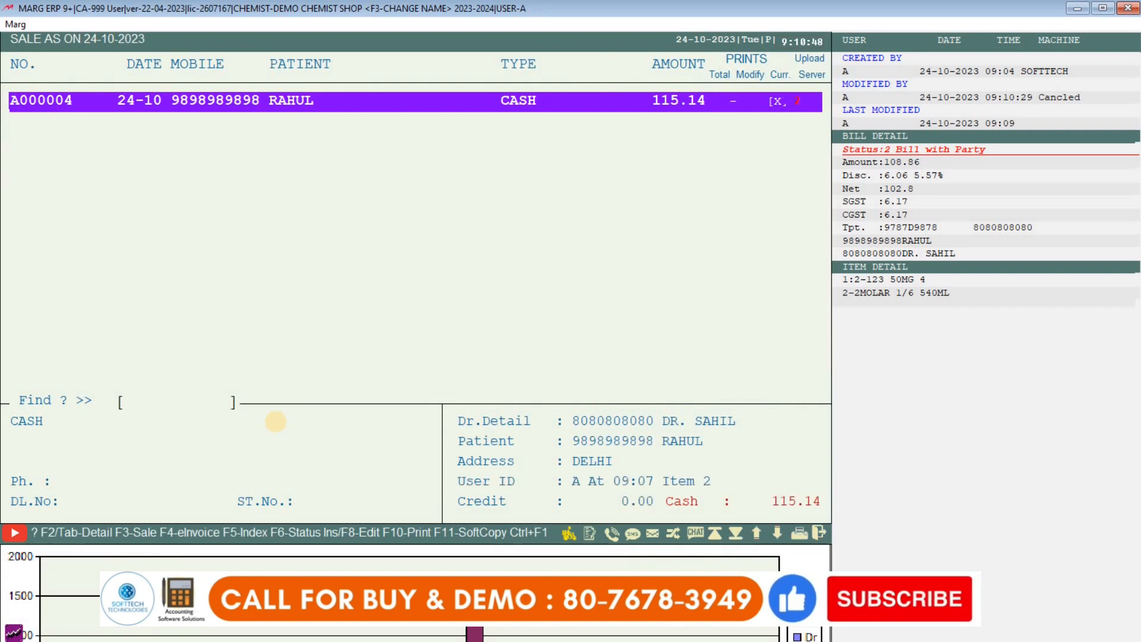